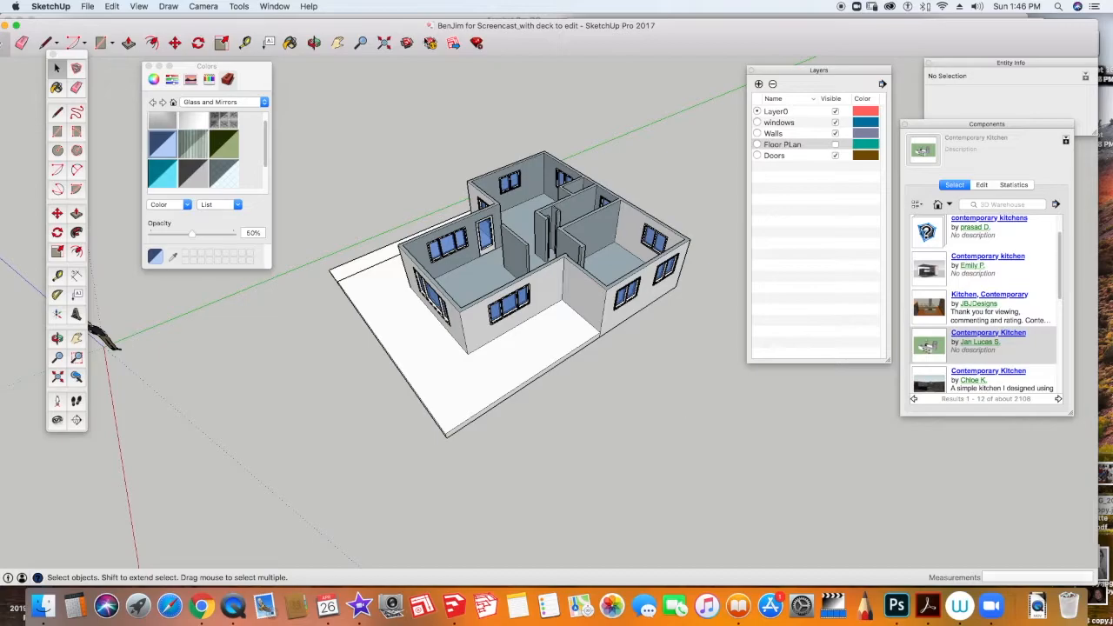
Open the 3D Warehouse home page, browse its featured models, and close it again.
click(406, 43)
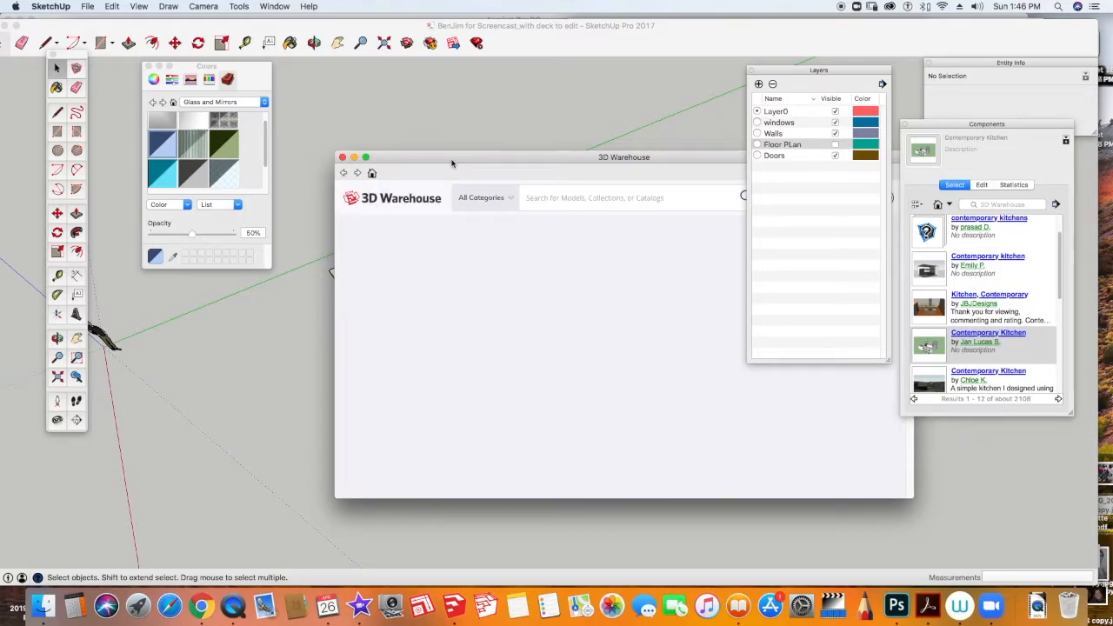
scroll(549, 413, down, 4)
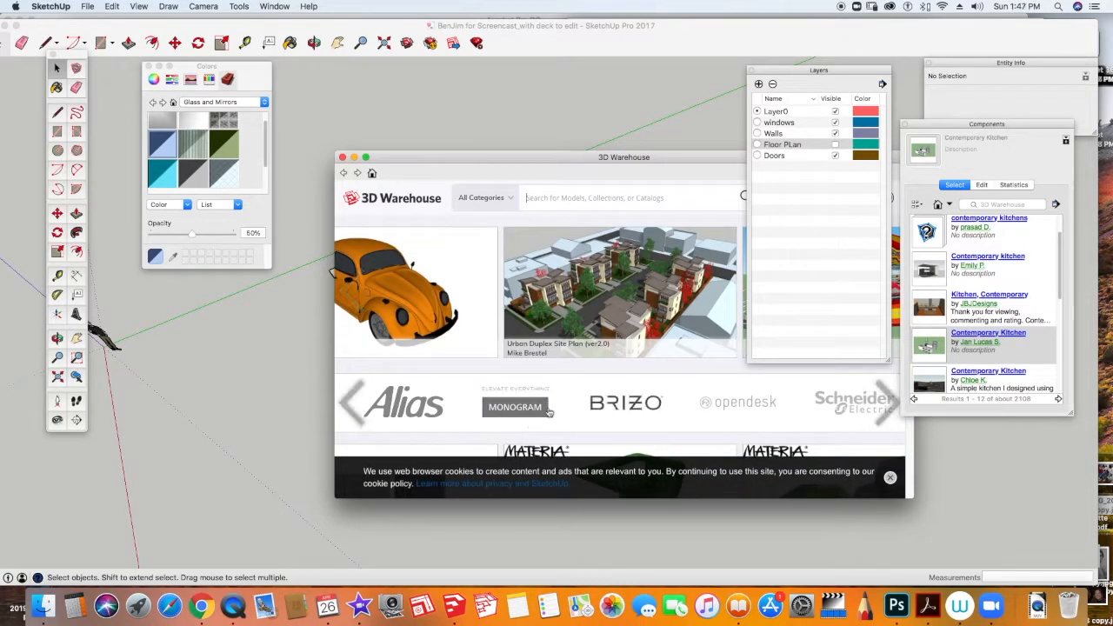
scroll(548, 411, down, 7)
scroll(548, 411, up, 5)
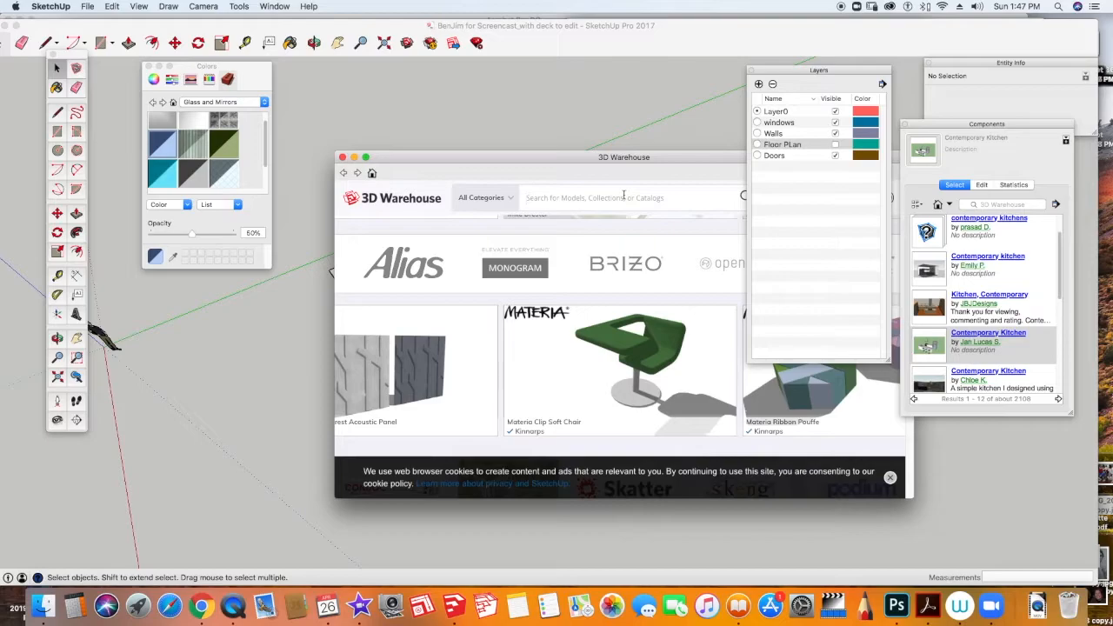
drag(512, 162, 486, 140)
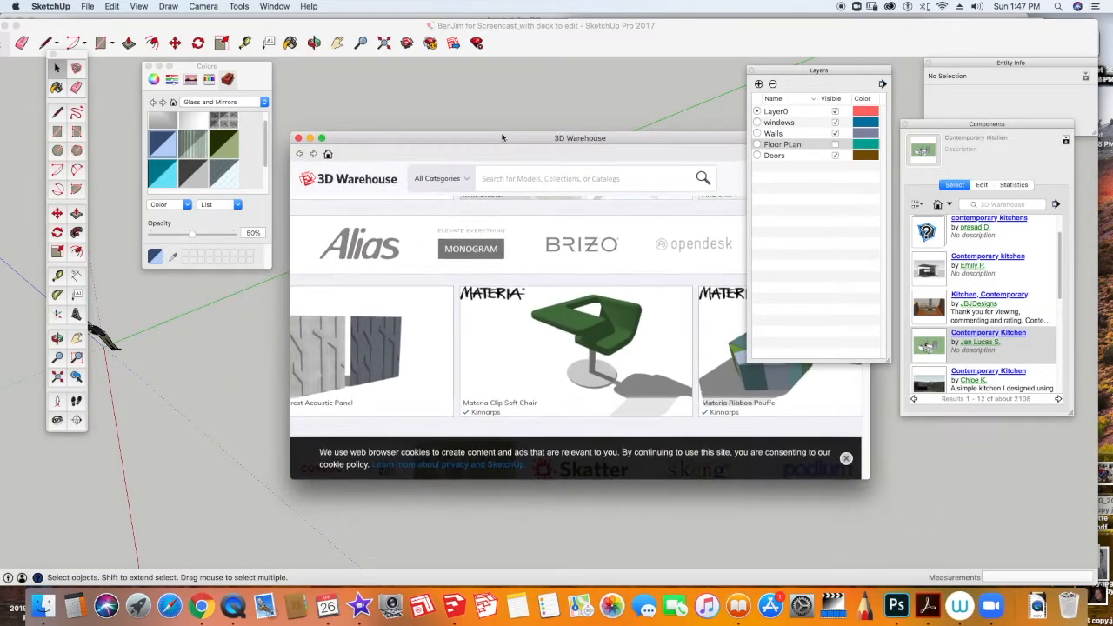
click(298, 139)
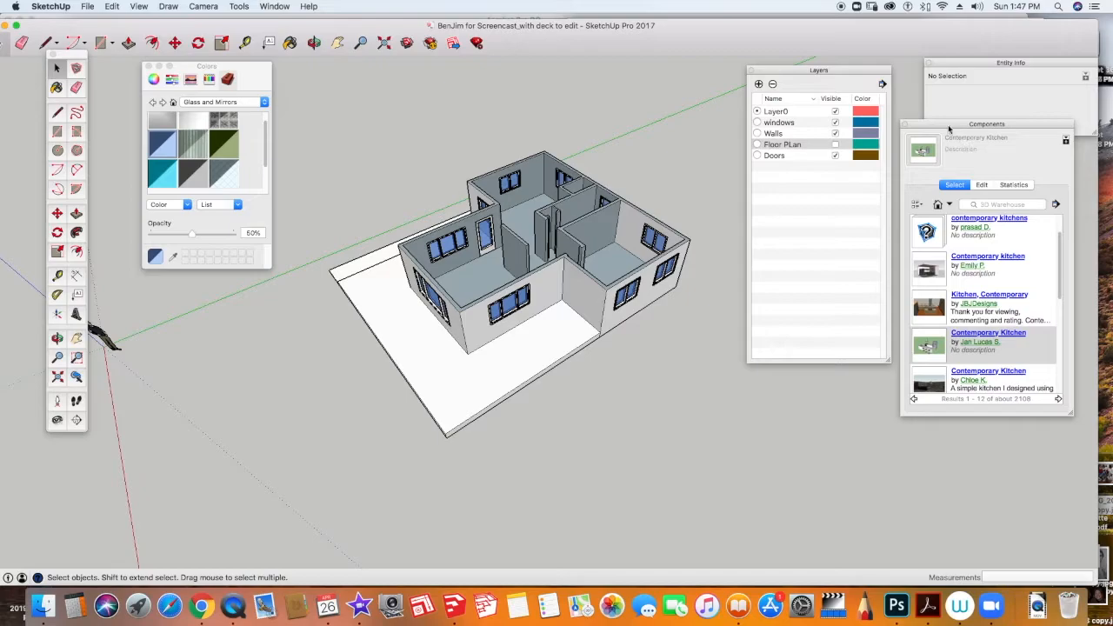
Show the components in the model, then search the 3D Warehouse components for "contemporary kitchen".
click(937, 207)
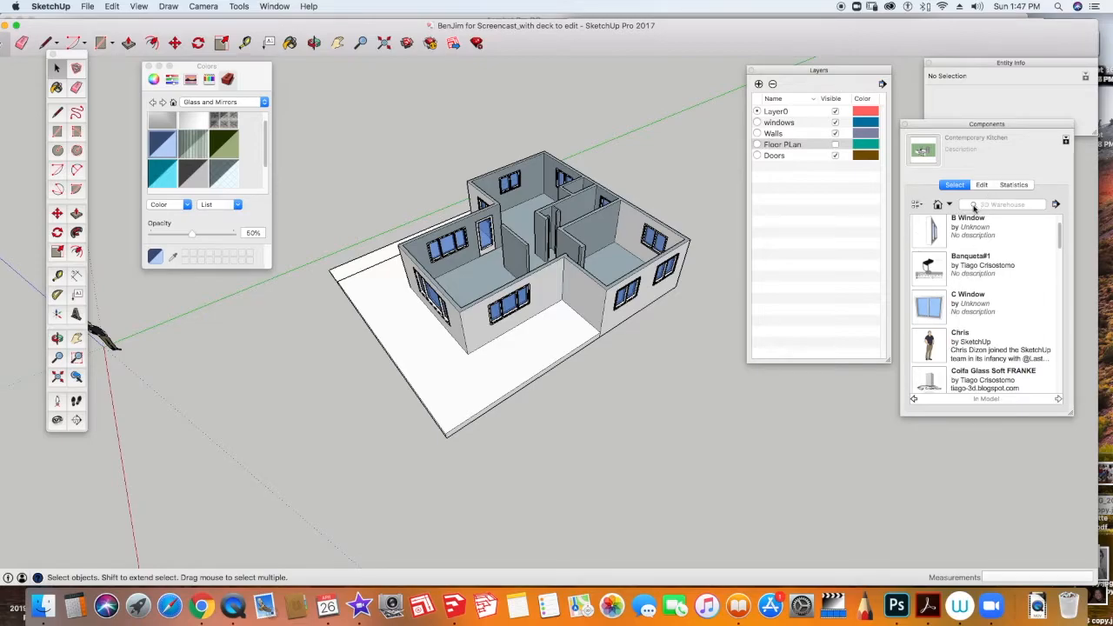
click(1000, 205)
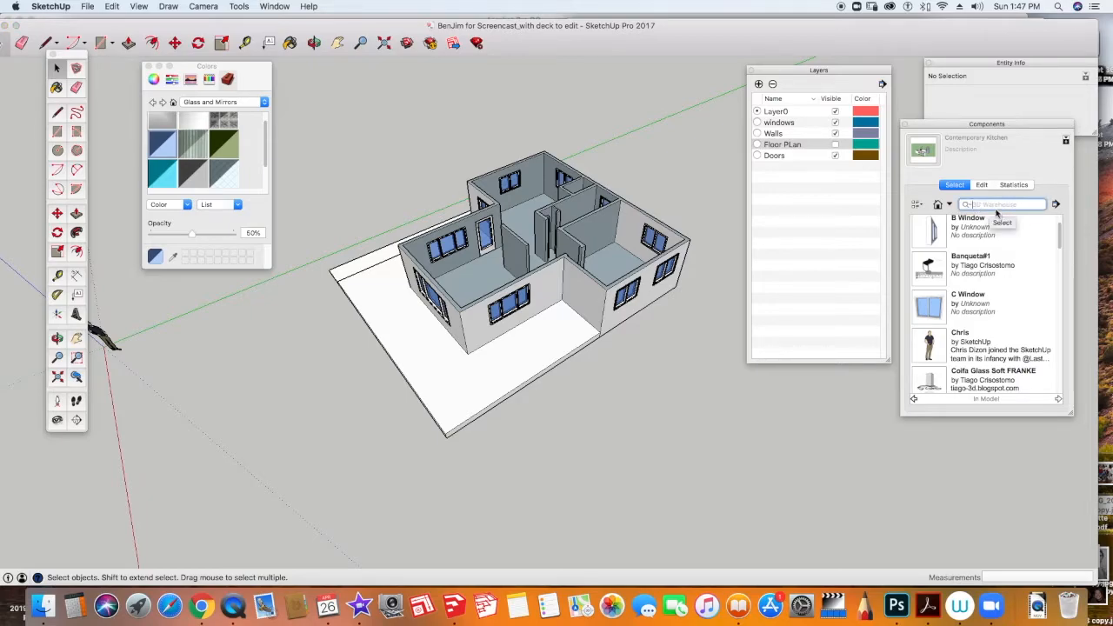
text(co)
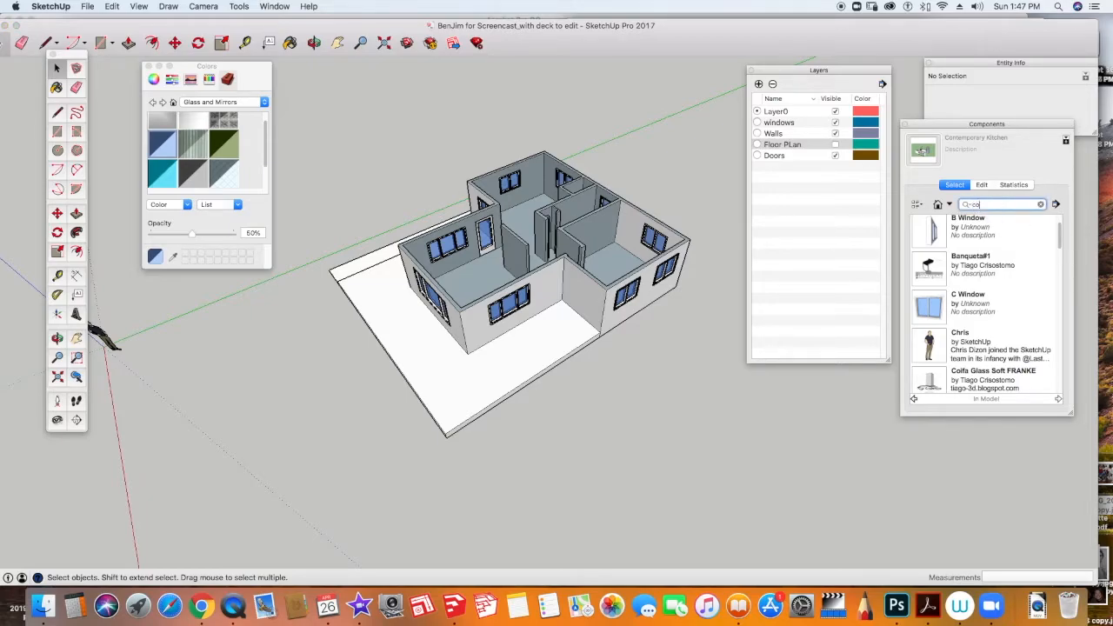
text(ntemporary kitchen)
key(Return)
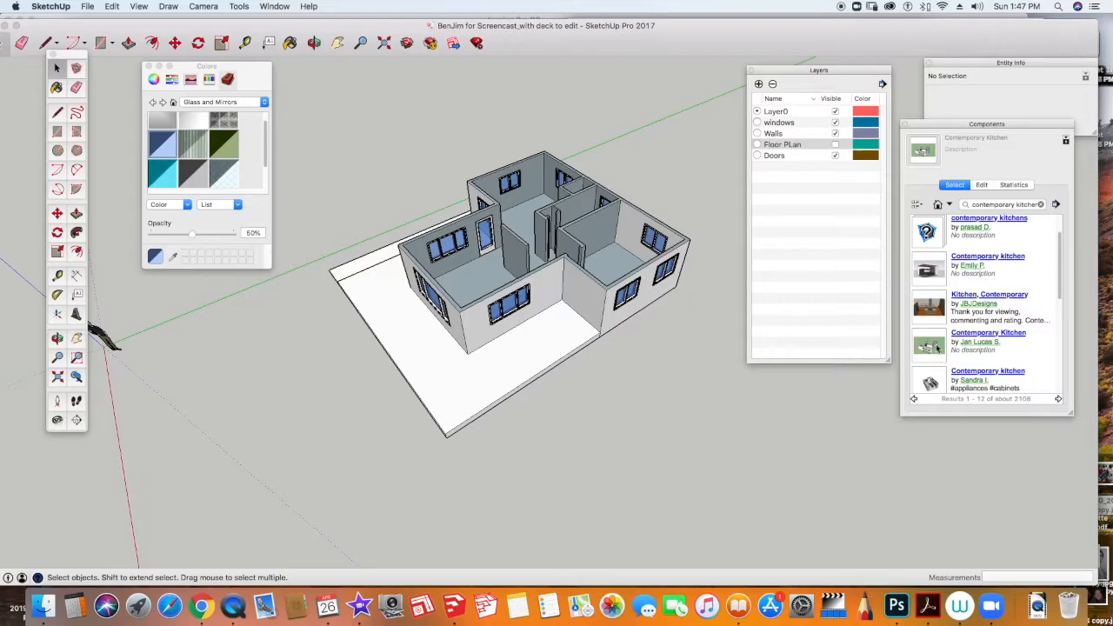
Insert the Contemporary Kitchen model with the green thumbnail and place it on the ground beside the house, clear of the deck.
click(932, 347)
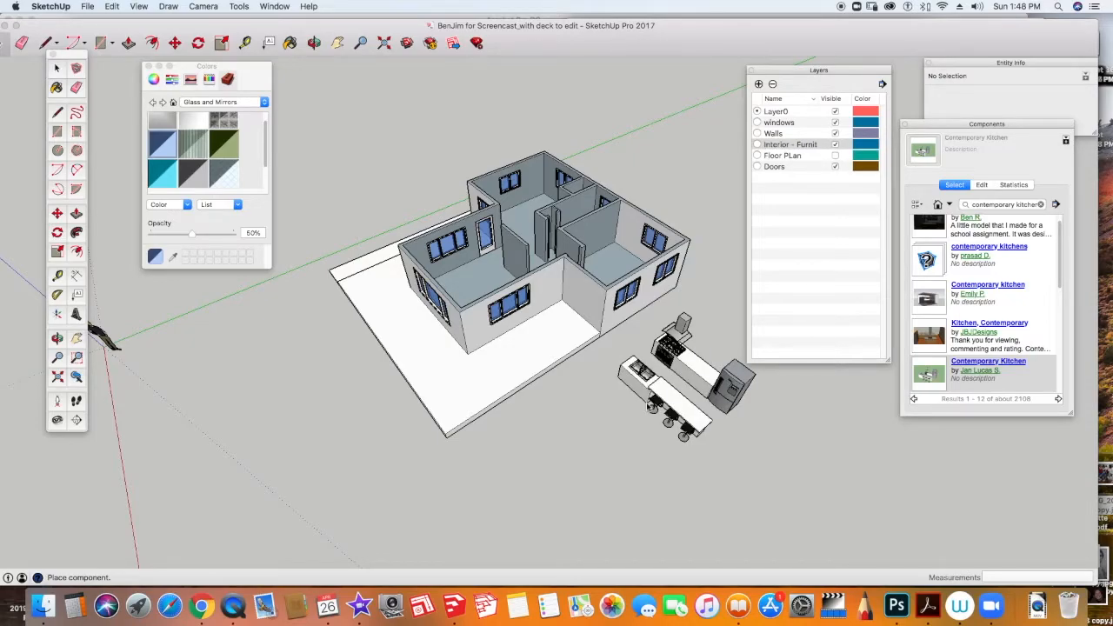
scroll(650, 407, up, 1)
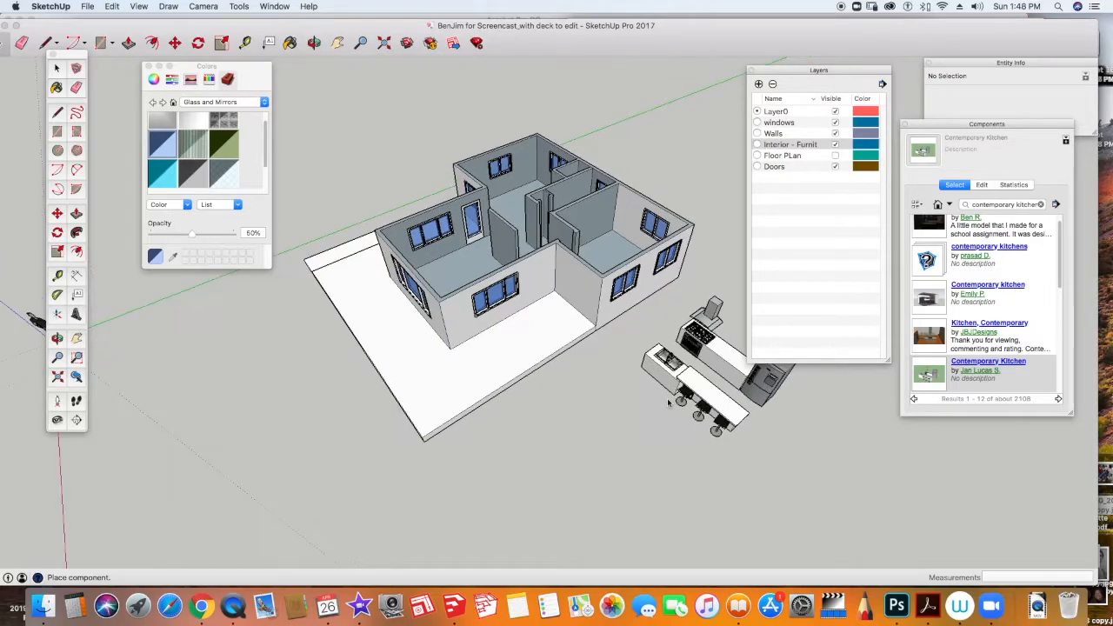
click(639, 400)
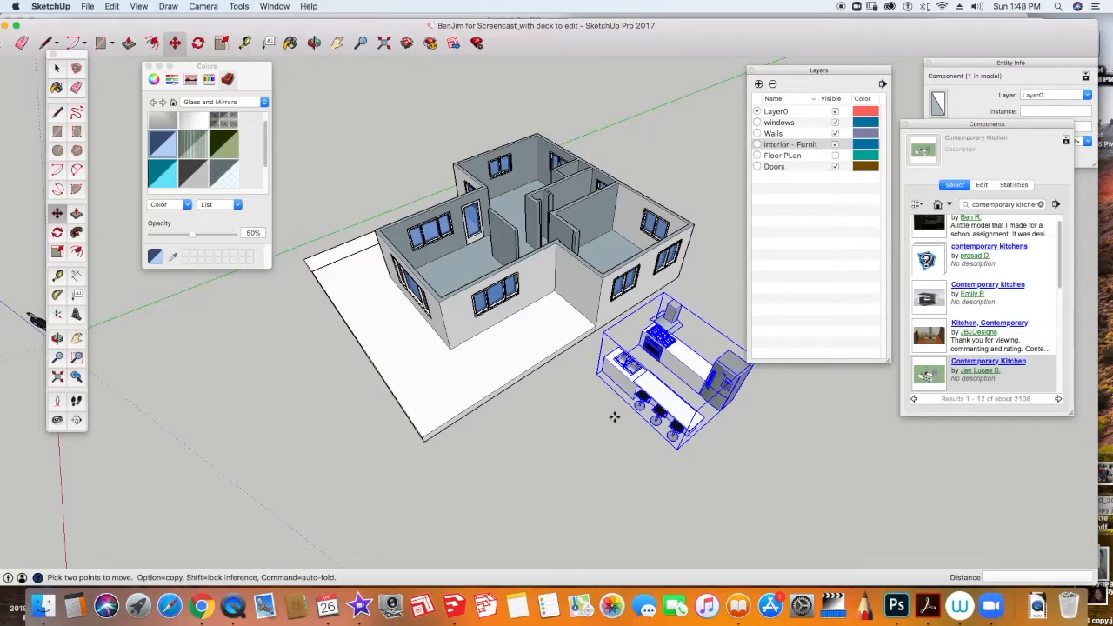
Reposition the Layers panel clear of the kitchen model and leave it expanded.
middle_drag(624, 448, 619, 374)
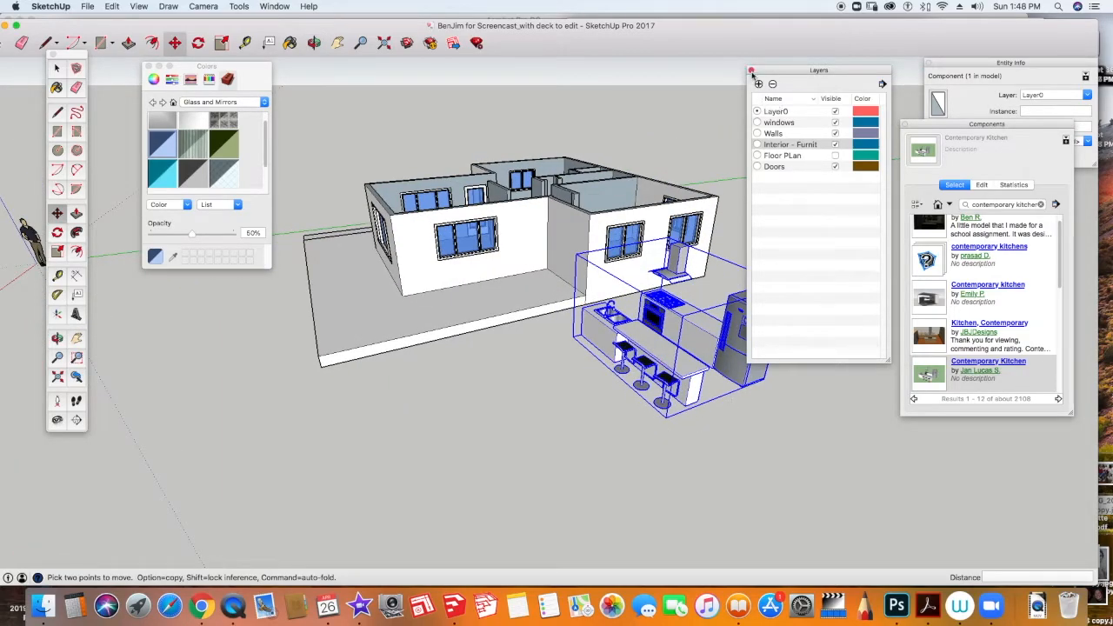
drag(789, 69, 835, 40)
click(832, 41)
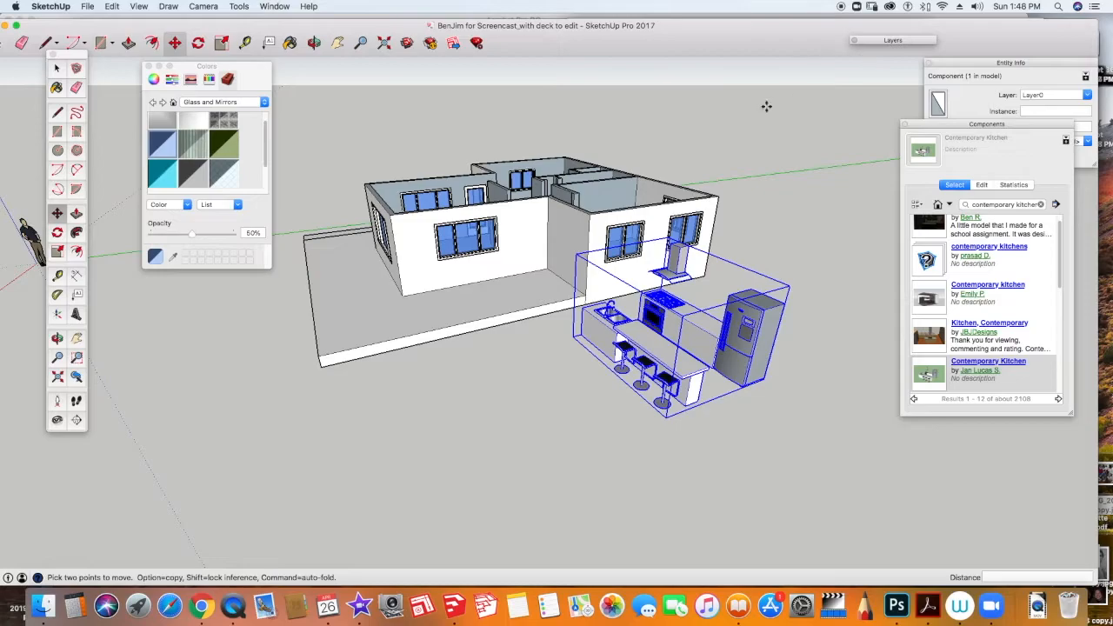
double_click(876, 42)
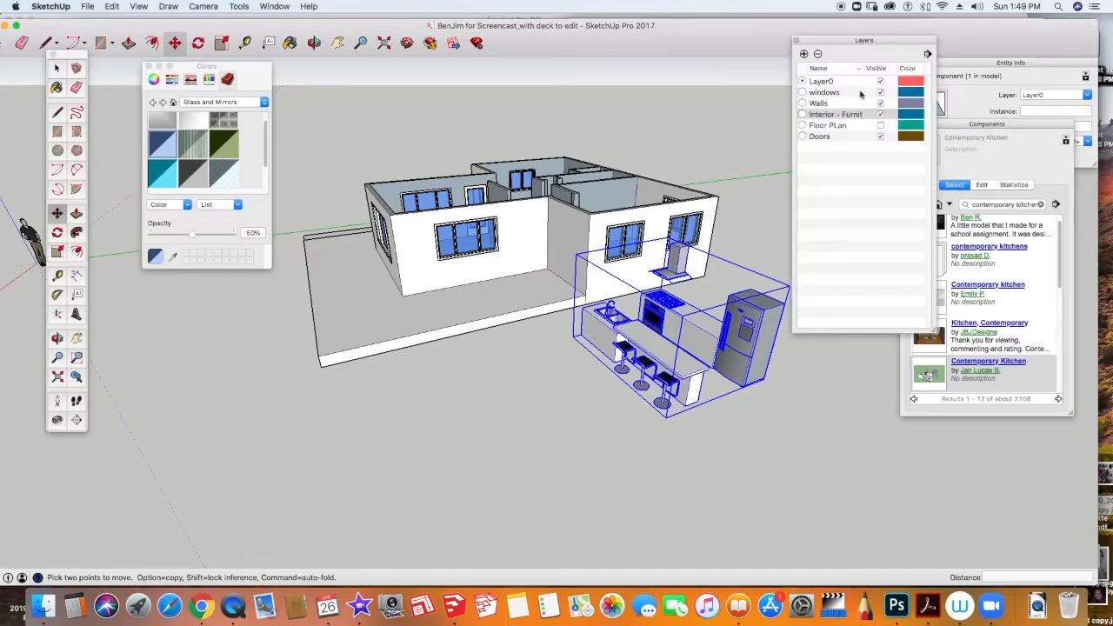
Add a new layer named Kitchen Furniture.
click(805, 53)
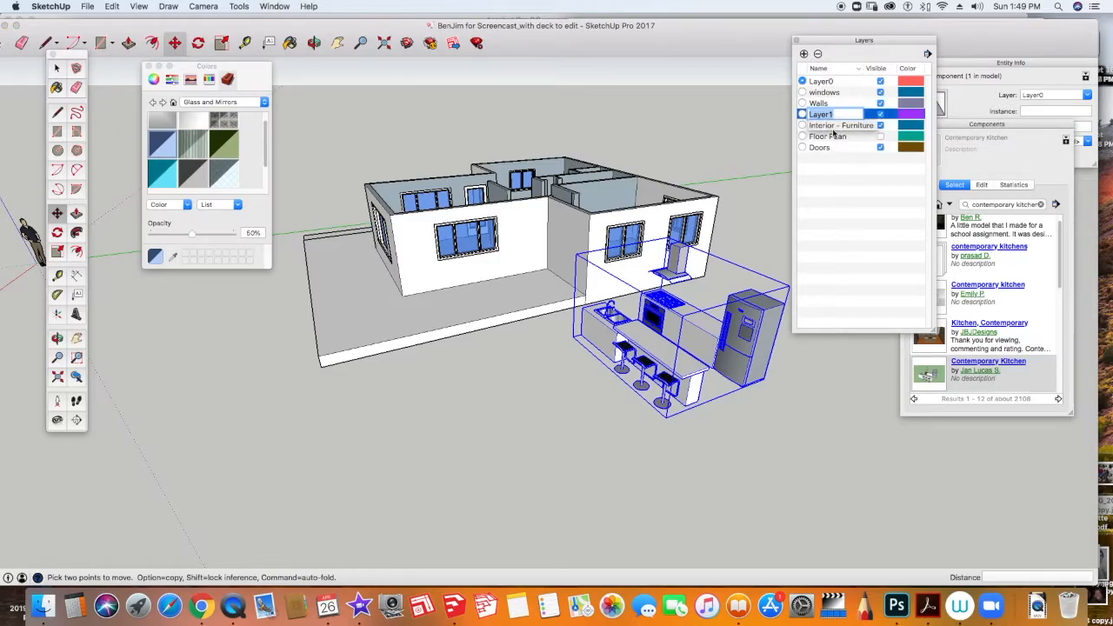
text(KItchen Furniture)
key(Return)
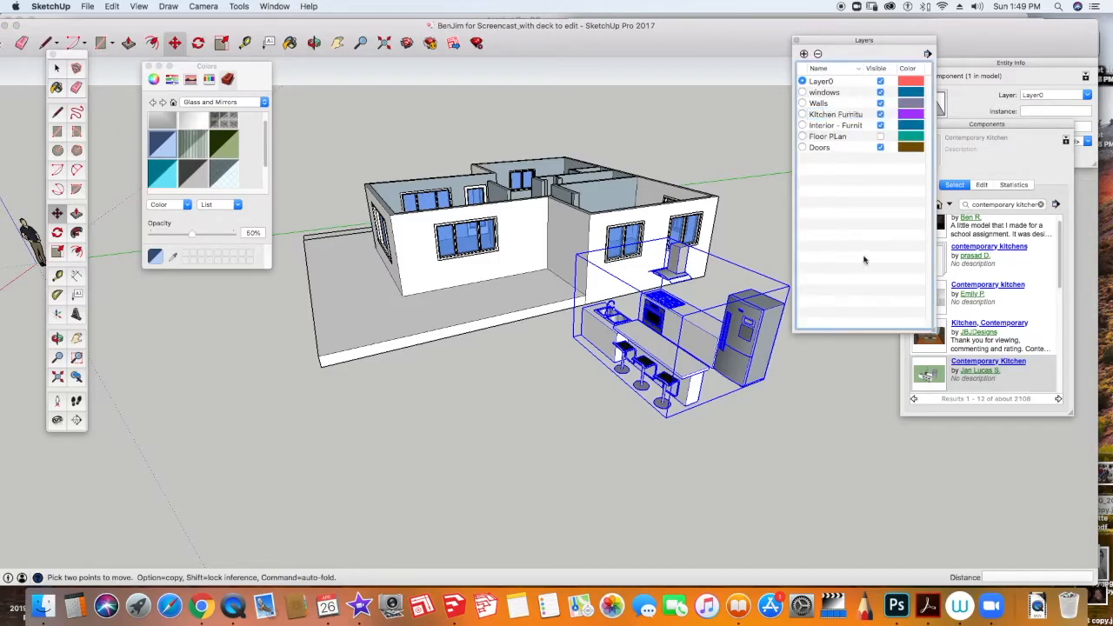
Assign the kitchen component to the Kitchen Furniture layer and test the assignment by toggling that layer's visibility, leaving it visible.
click(1087, 97)
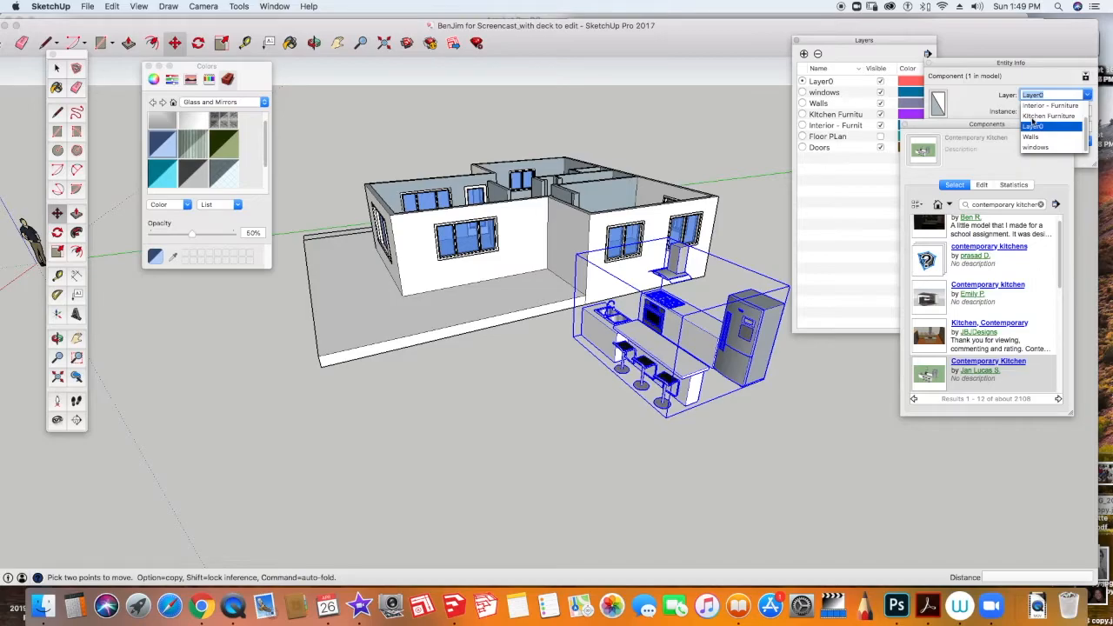
click(1035, 116)
click(881, 147)
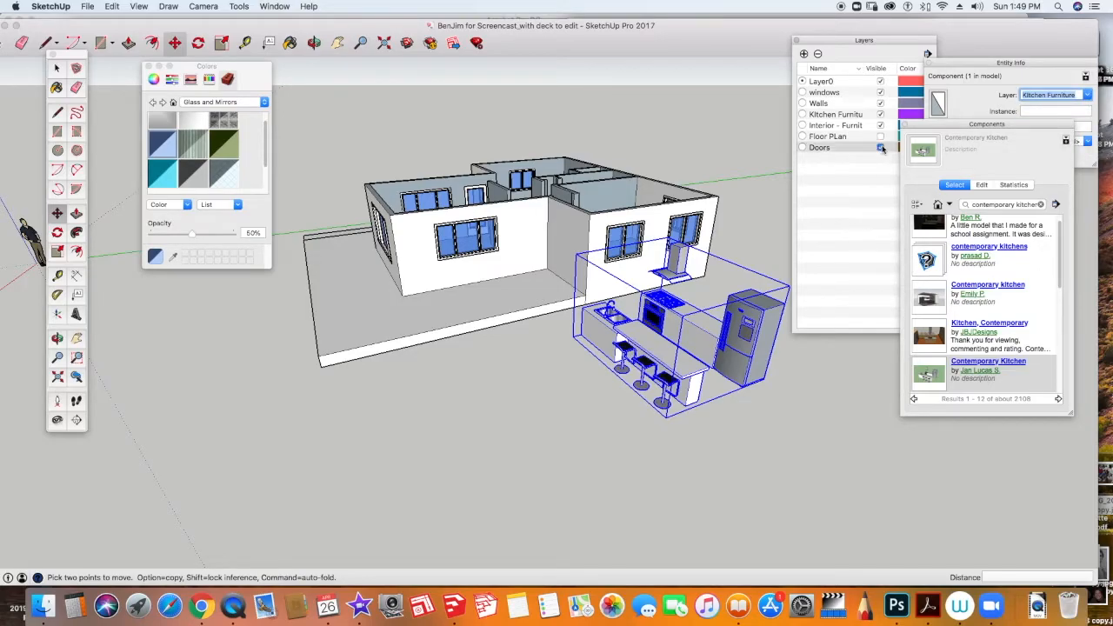
click(881, 115)
click(881, 115)
click(881, 115)
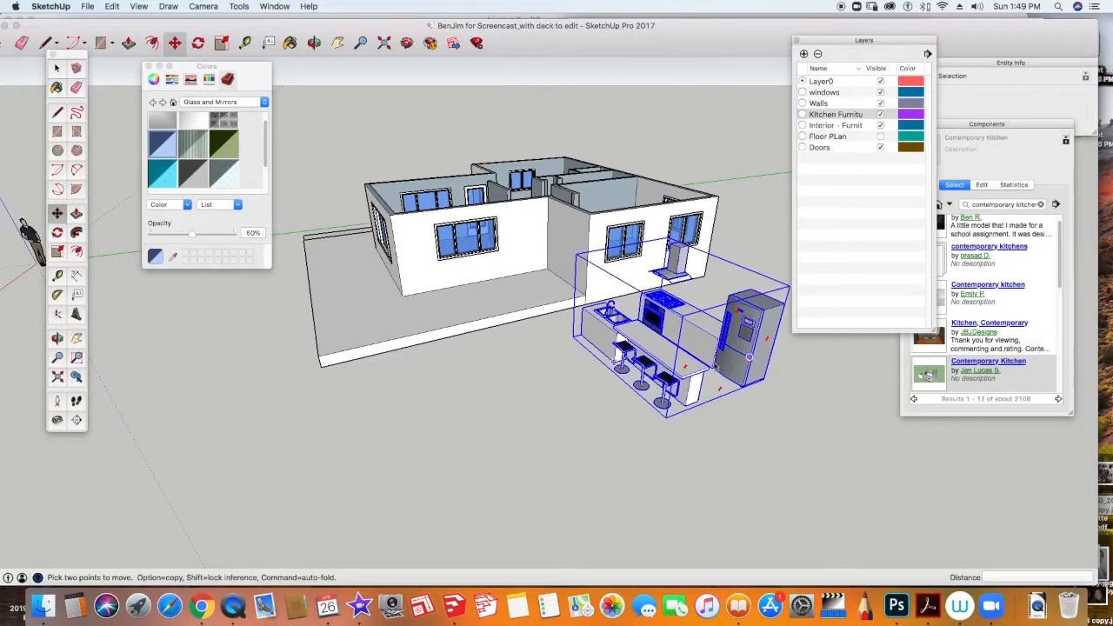
Open the placed kitchen component for editing.
scroll(709, 380, up, 2)
scroll(709, 380, up, 1)
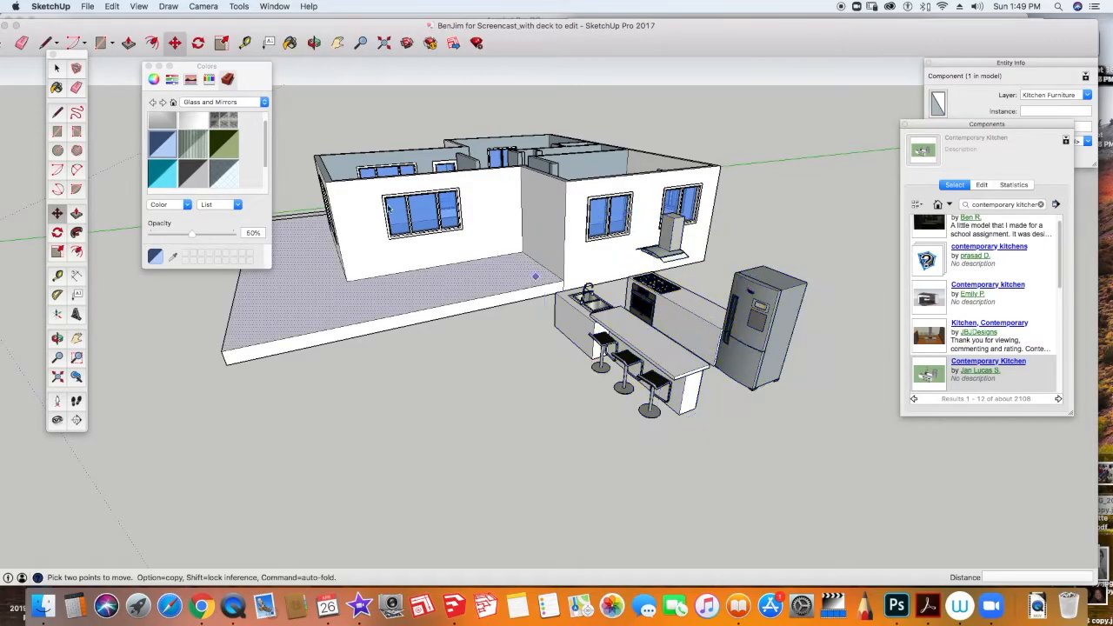
click(56, 68)
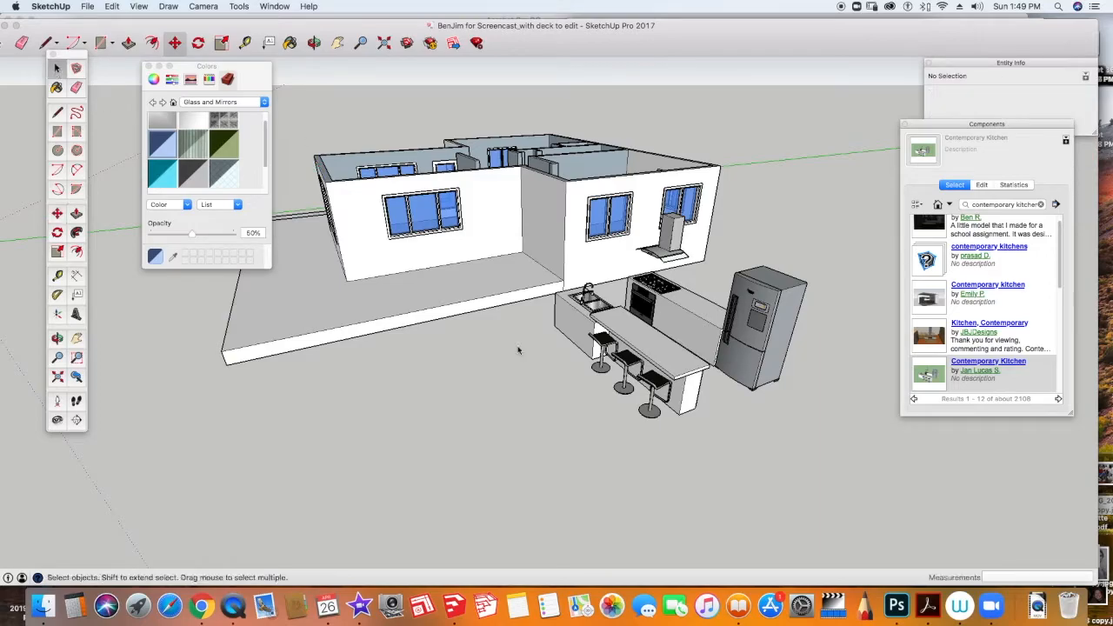
click(704, 340)
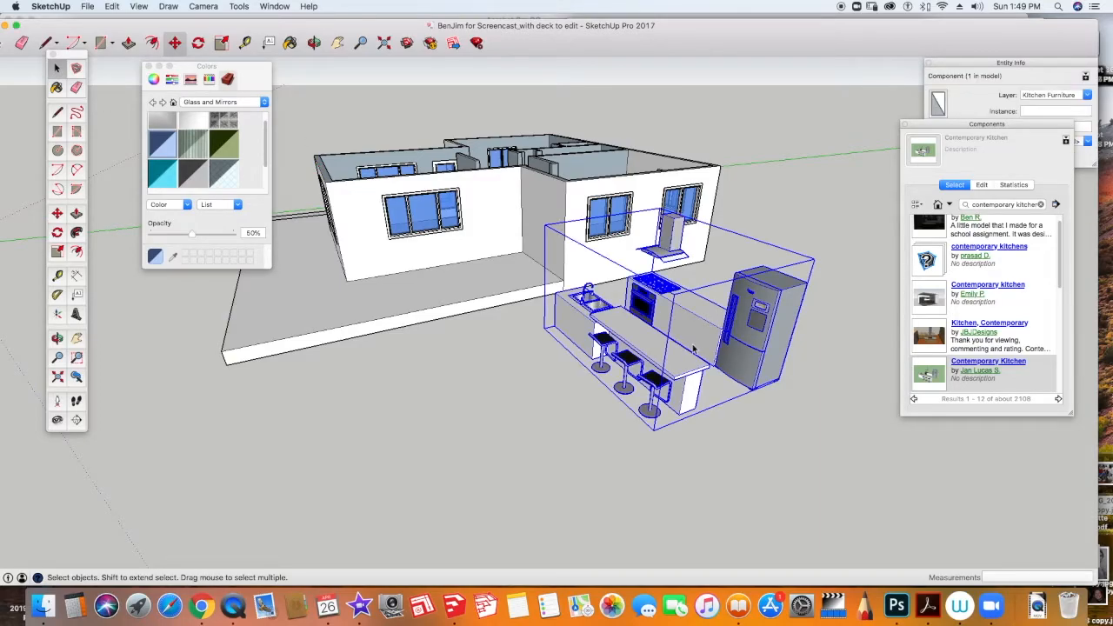
double_click(693, 348)
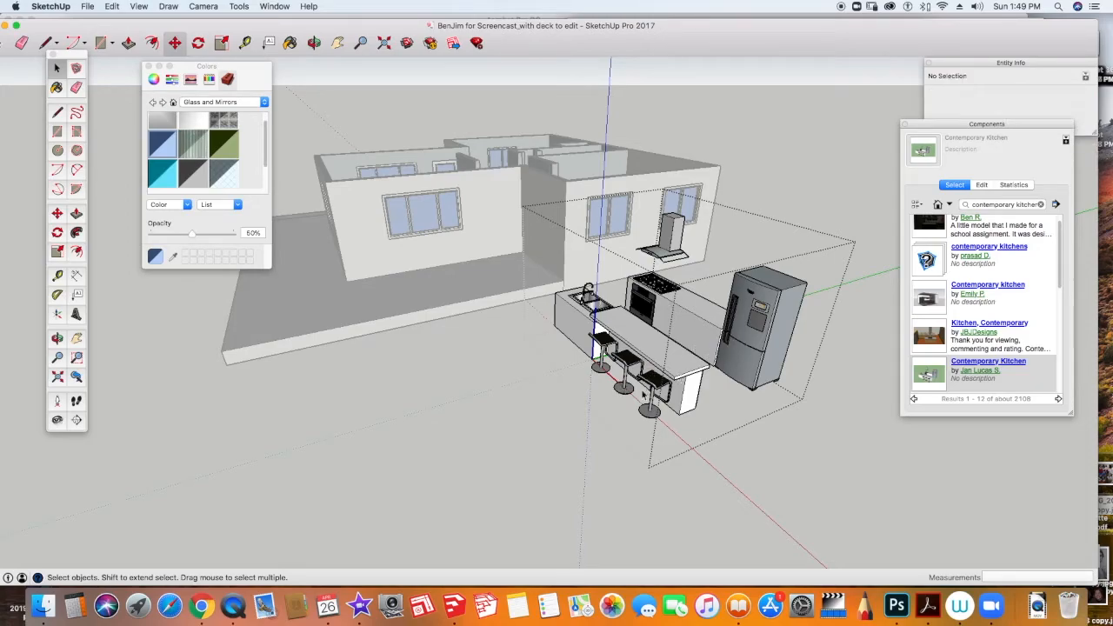
Inspect the kitchen's parts one at a time: bar stools, refrigerator, stove, range hood, counter and sink.
click(600, 346)
click(653, 393)
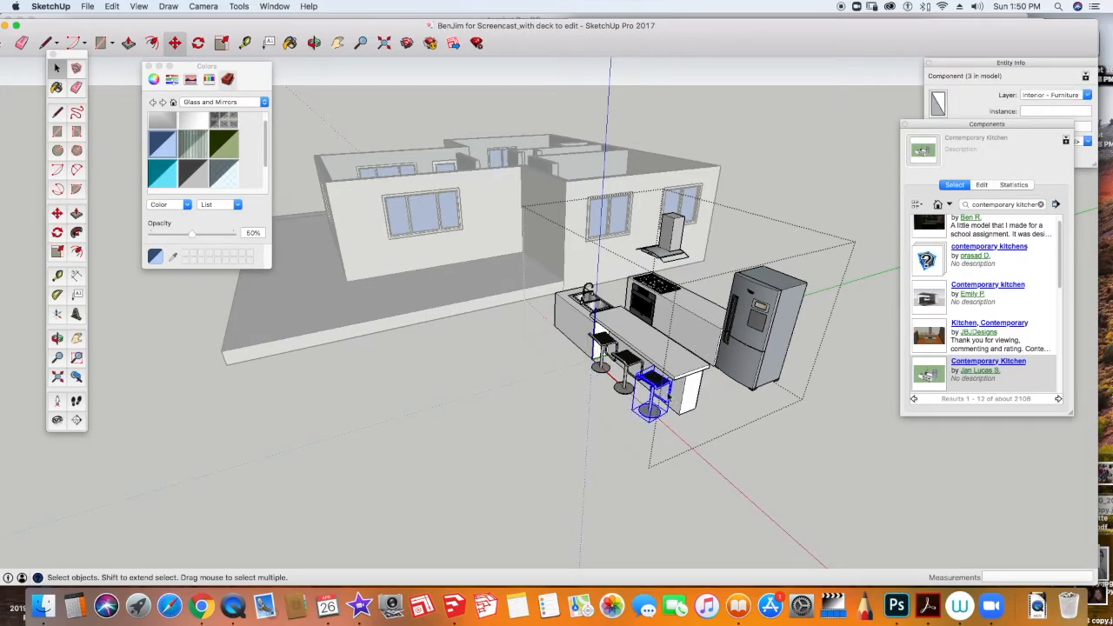
click(745, 354)
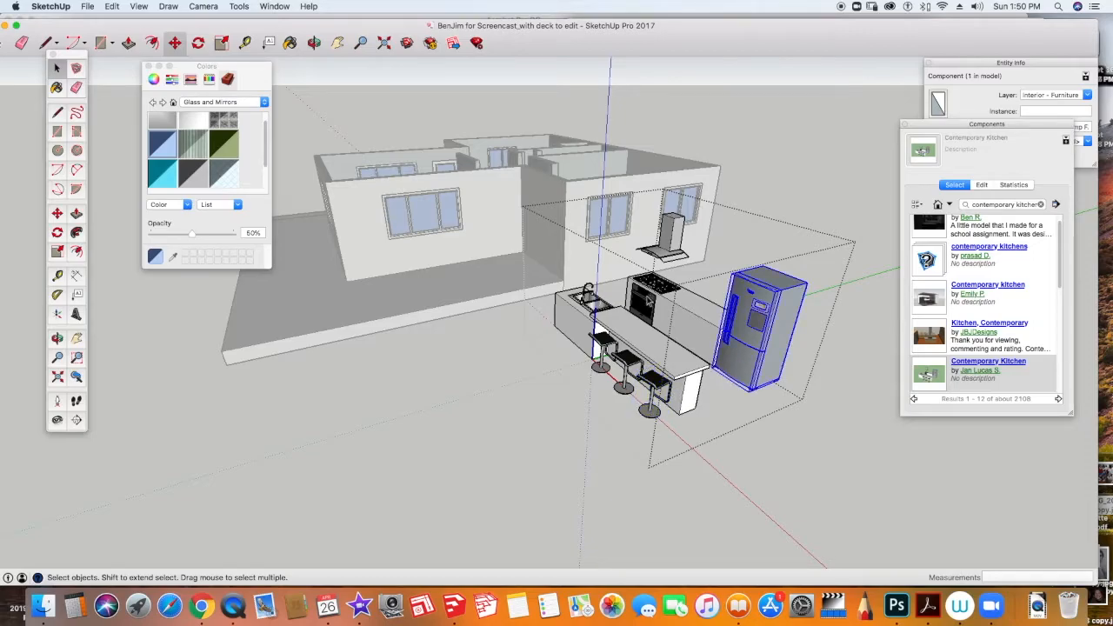
click(648, 300)
click(662, 296)
click(666, 246)
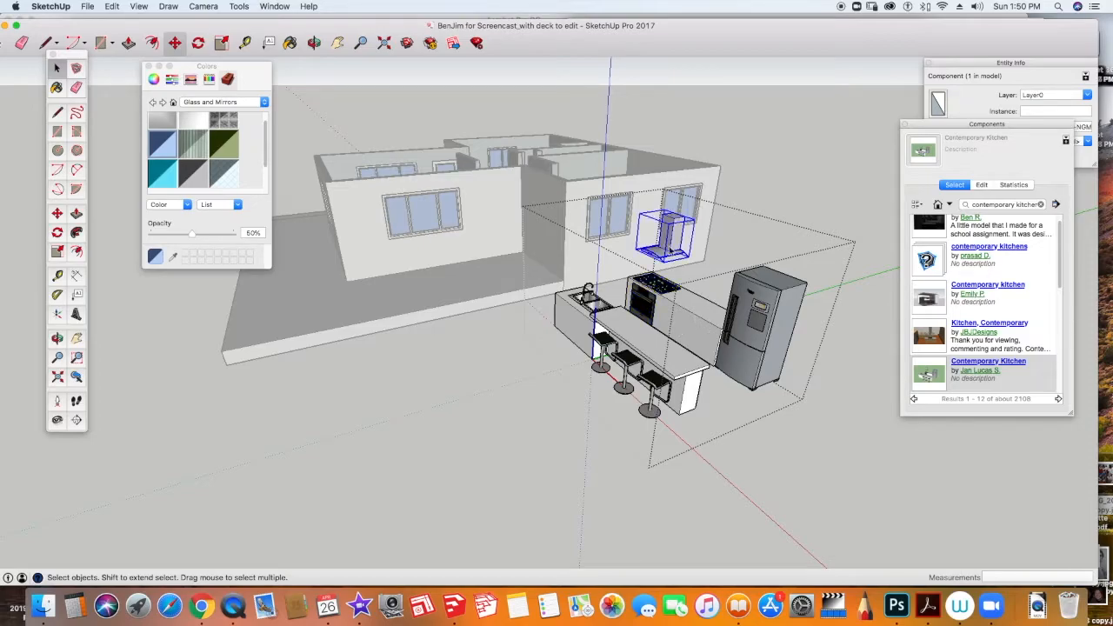
click(693, 331)
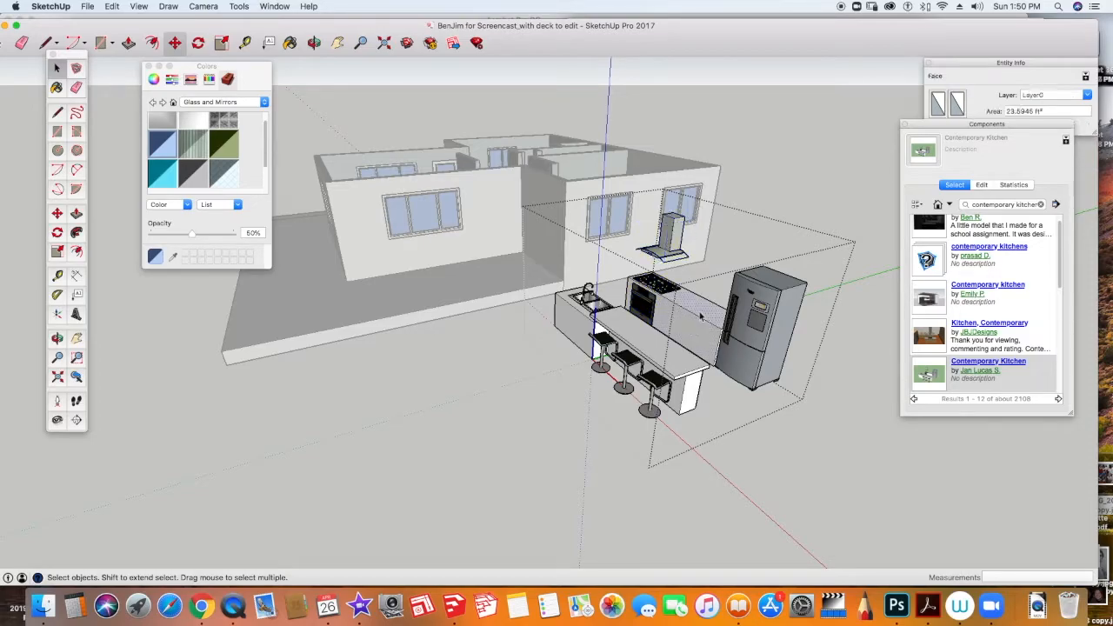
click(580, 308)
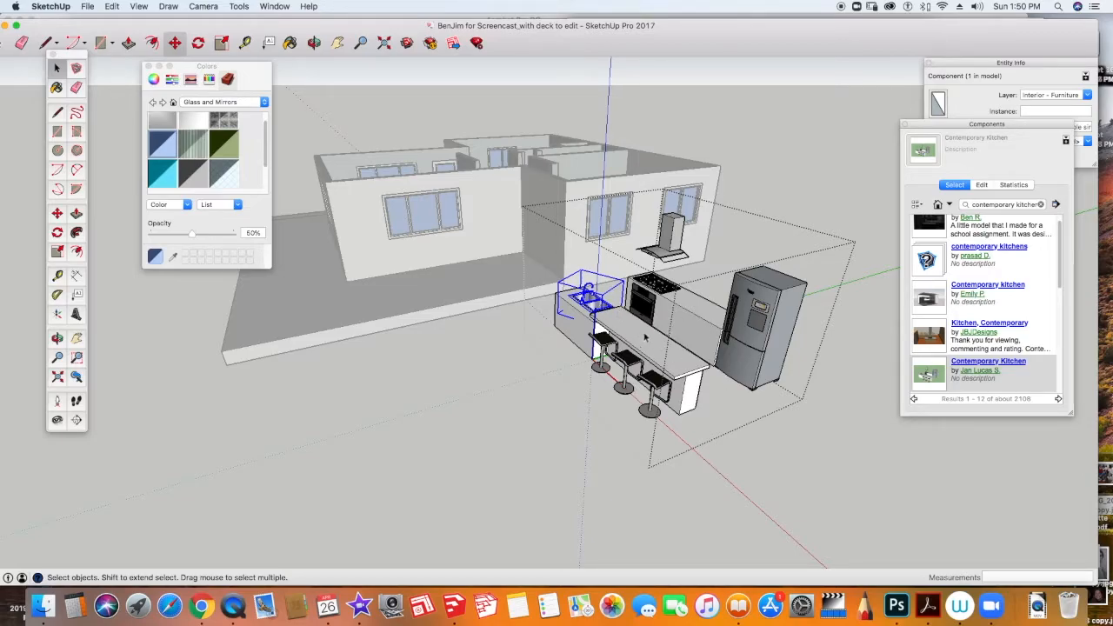
Check the context options of the island countertop and leave the kitchen component's editing mode.
click(532, 396)
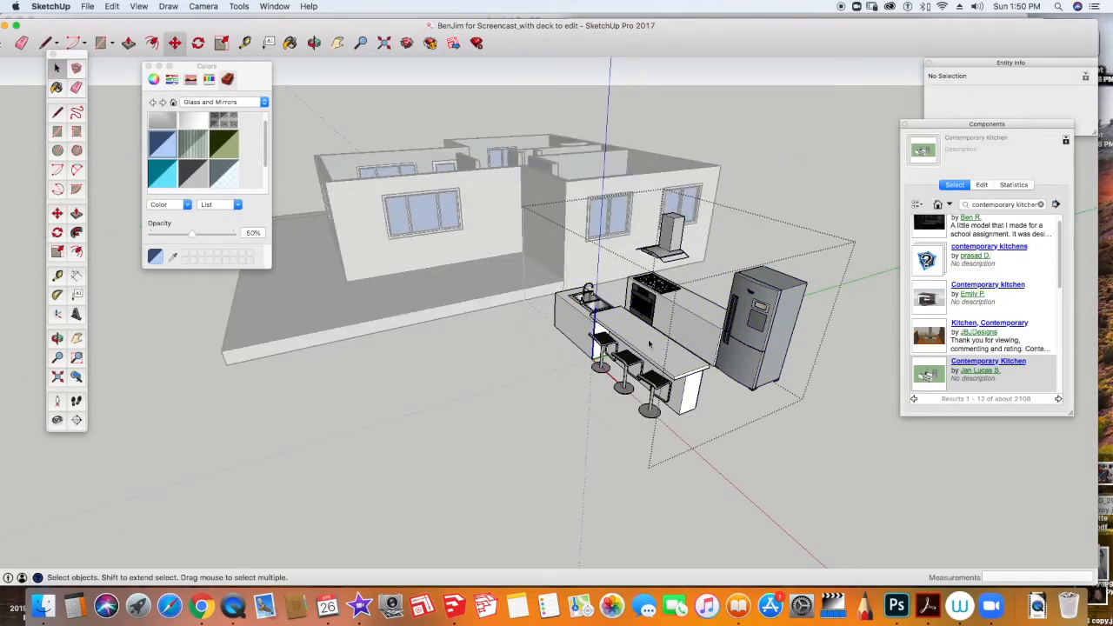
right_click(648, 345)
click(548, 387)
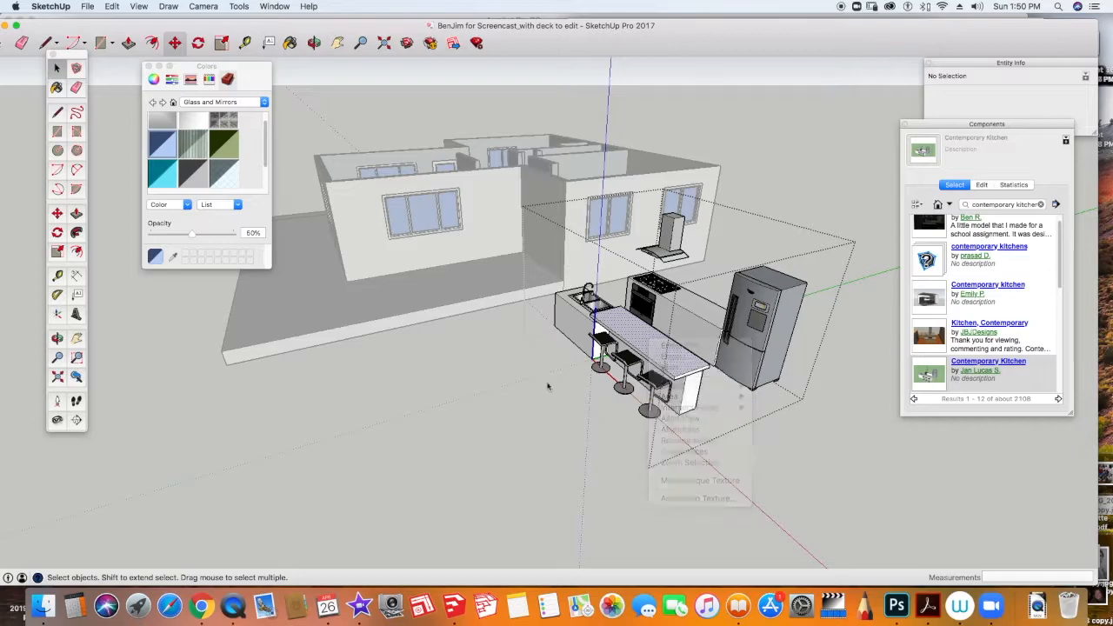
click(692, 324)
click(816, 449)
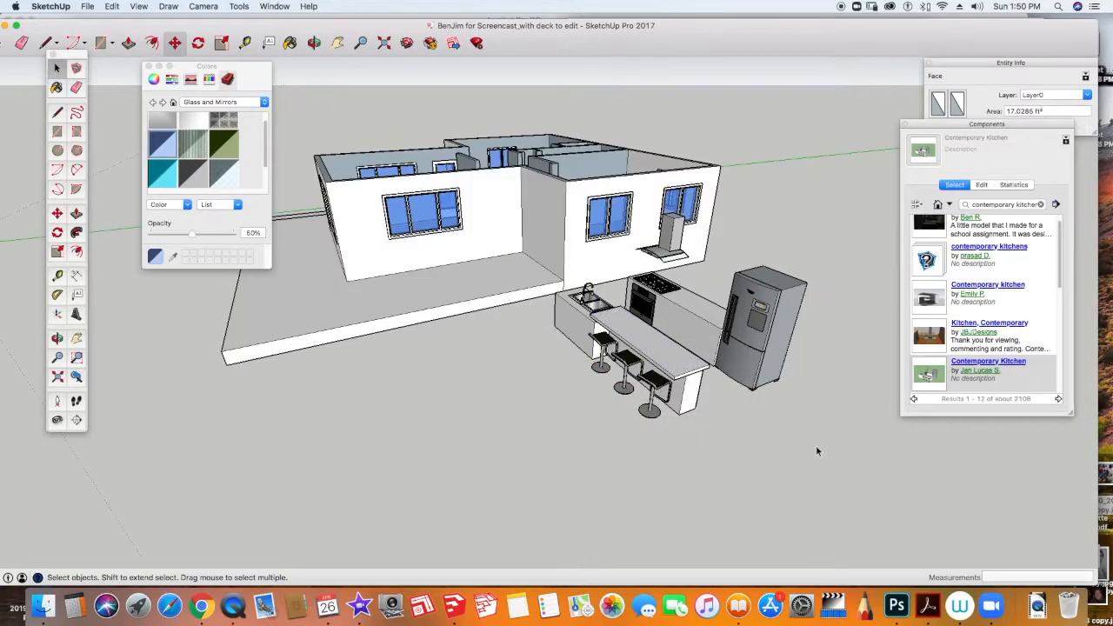
Explode the whole kitchen component into its separate parts and clear the selection.
click(732, 334)
right_click(694, 322)
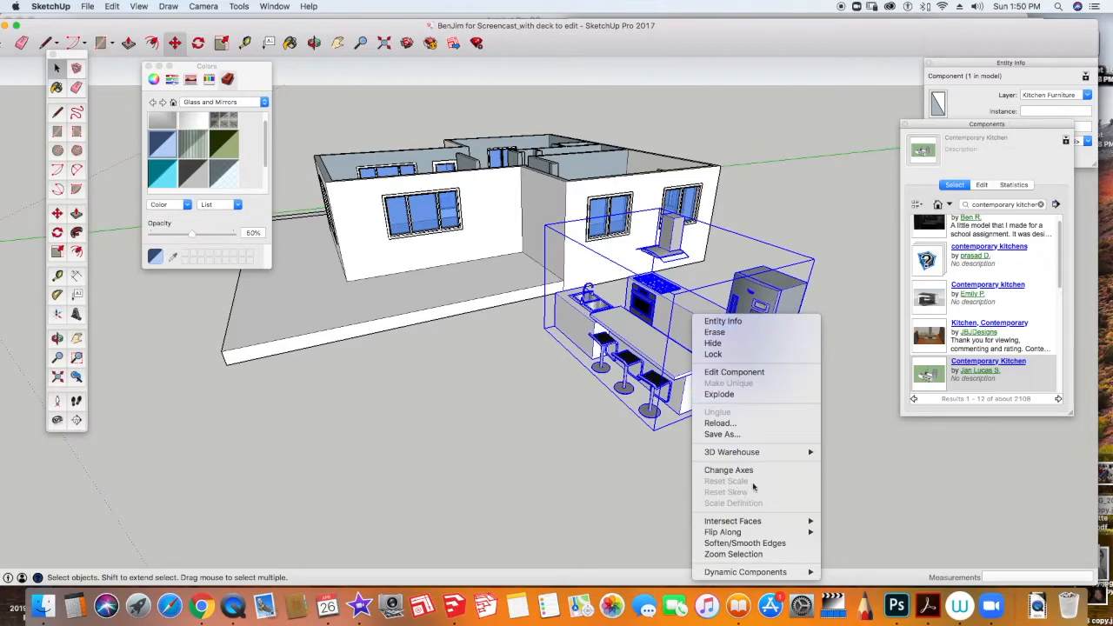
click(733, 397)
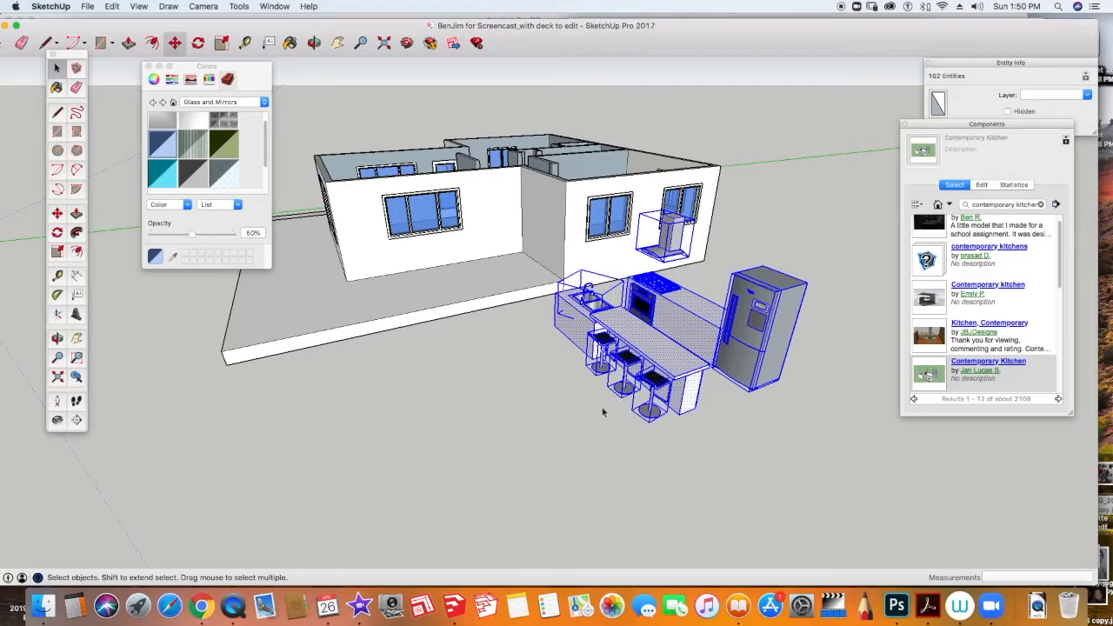
click(657, 460)
Select two of the bar stools and the refrigerator one after another to check that they are separate objects.
click(626, 361)
click(595, 347)
click(760, 355)
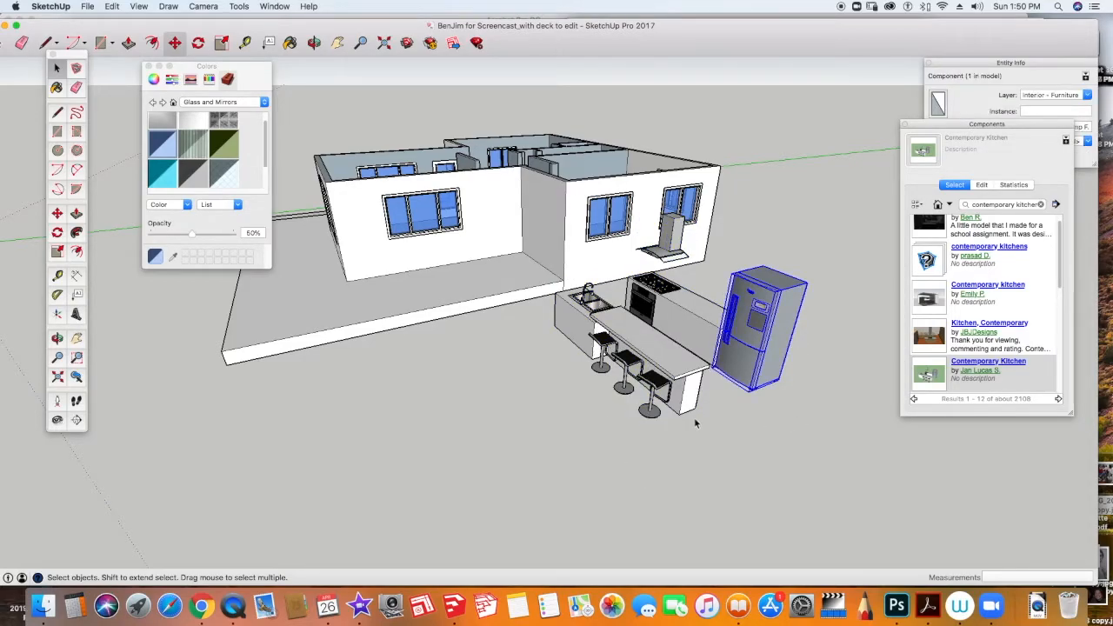
Move the refrigerator by its lower corner from outside the house into the kitchen room.
middle_drag(522, 329, 495, 496)
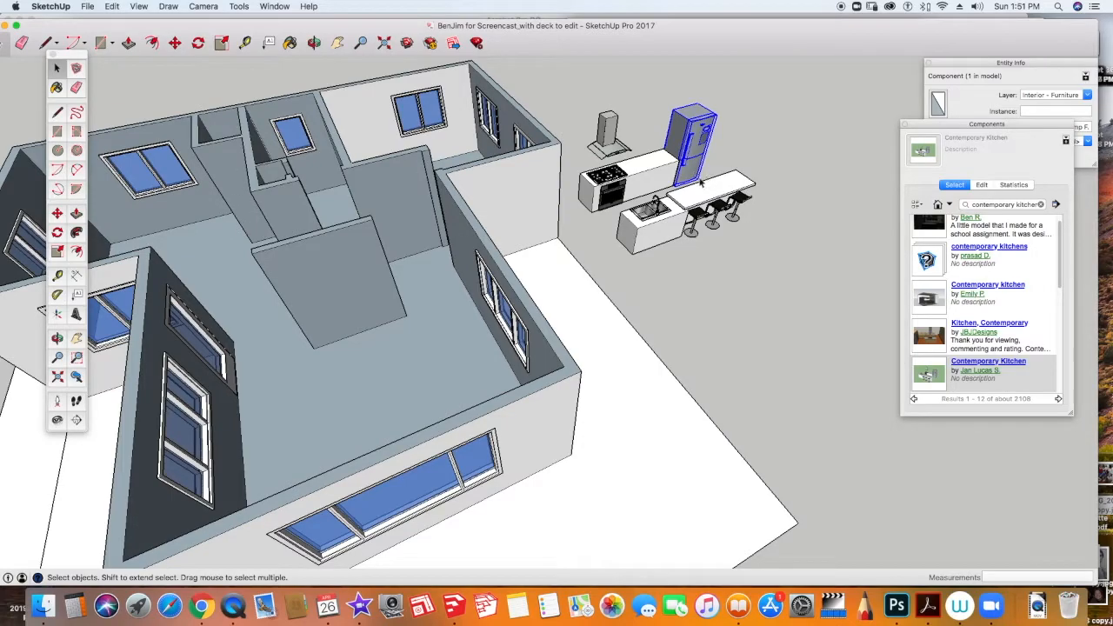
click(56, 213)
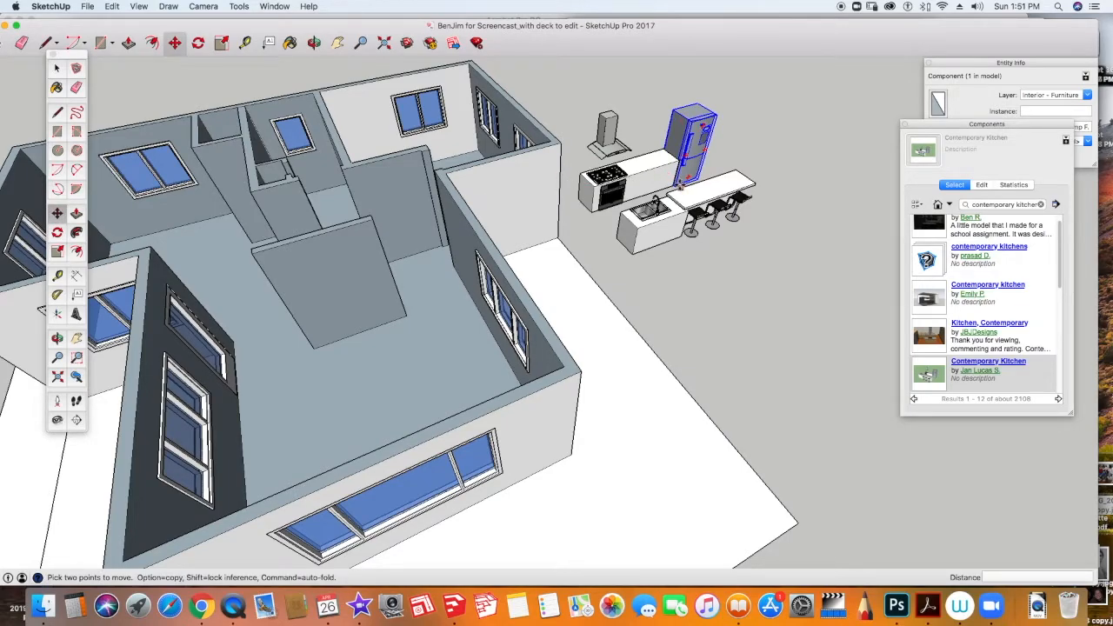
click(680, 186)
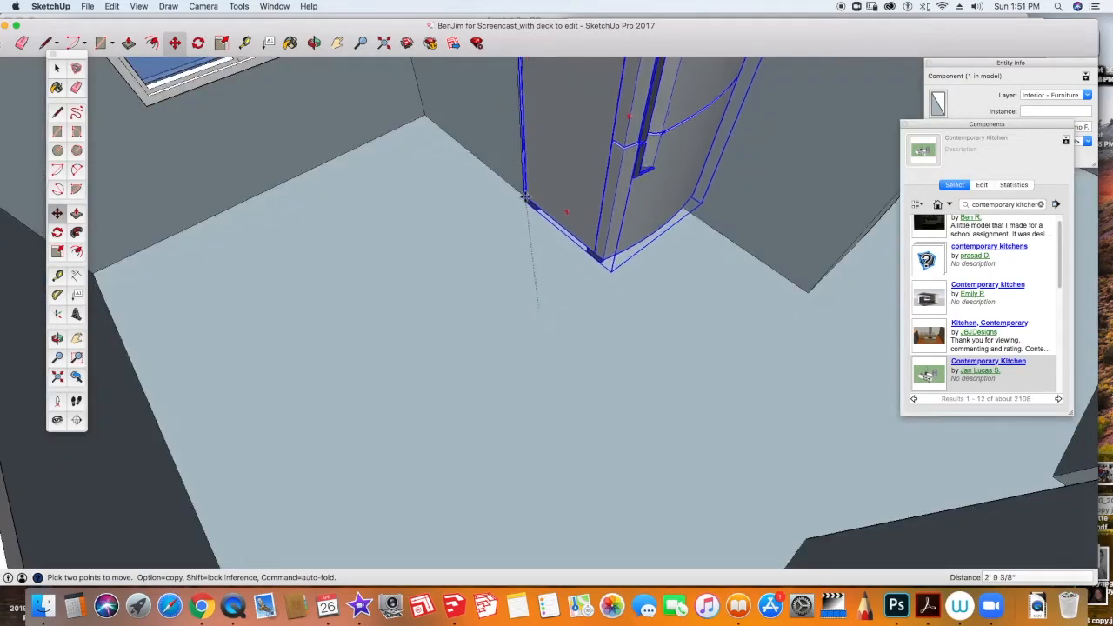
middle_drag(526, 197, 524, 305)
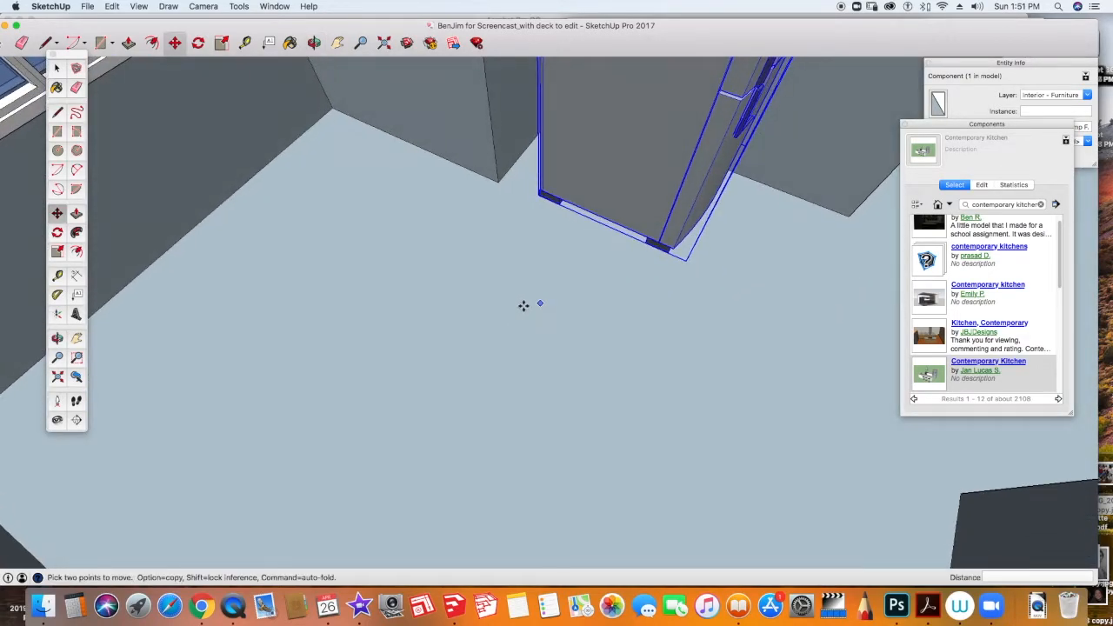
middle_drag(342, 298, 396, 280)
Shift the refrigerator so its lower rear corner sits on the edge where the back wall meets the floor.
click(587, 115)
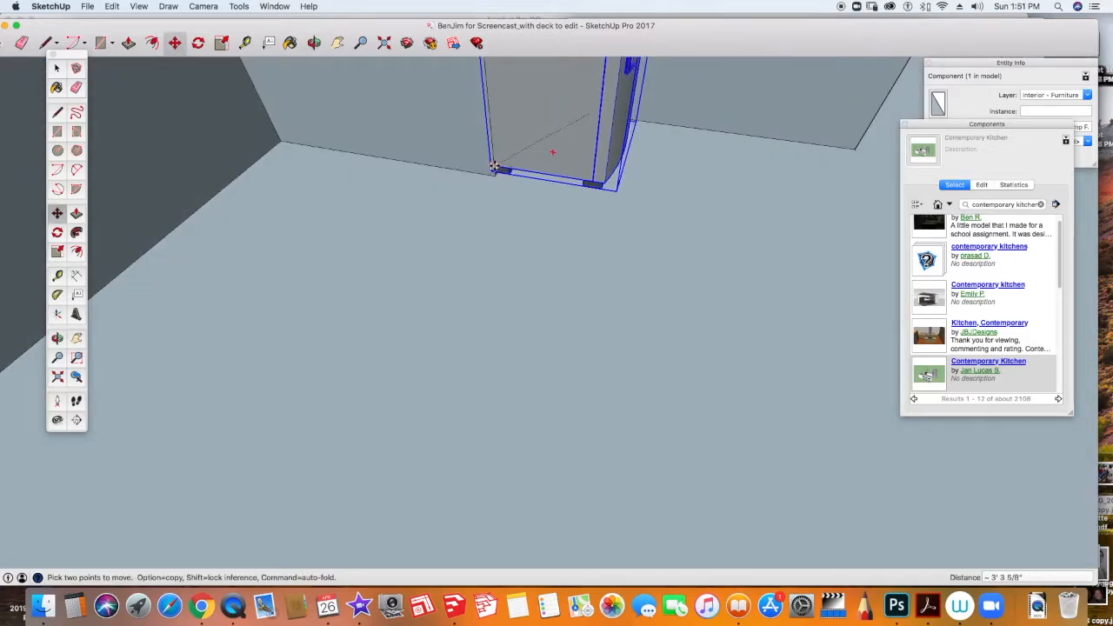
scroll(495, 169, up, 8)
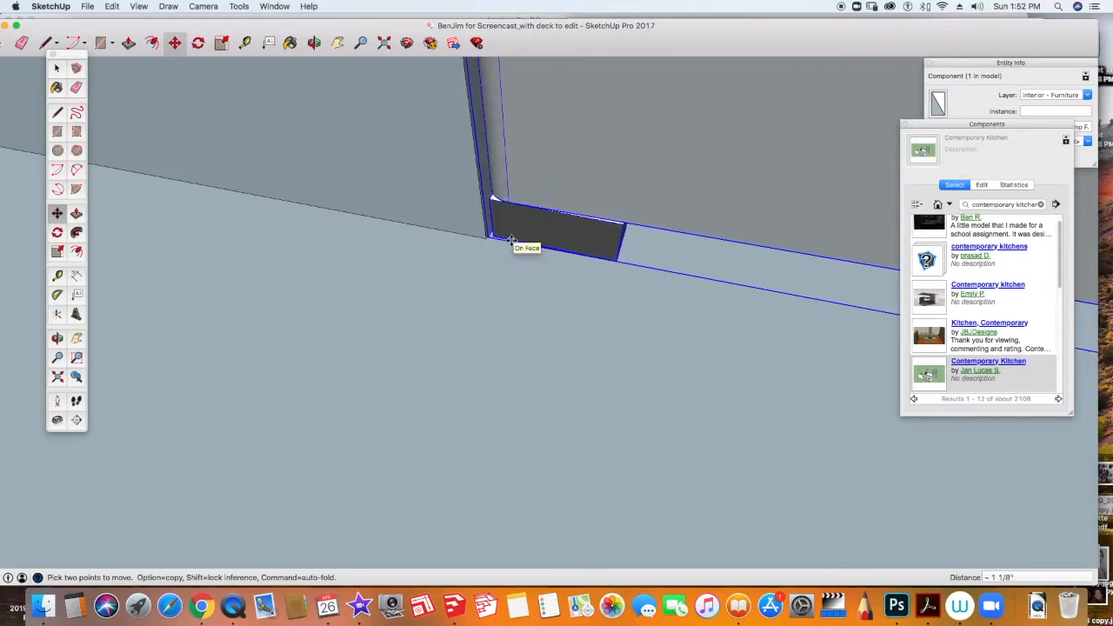
scroll(496, 245, down, 8)
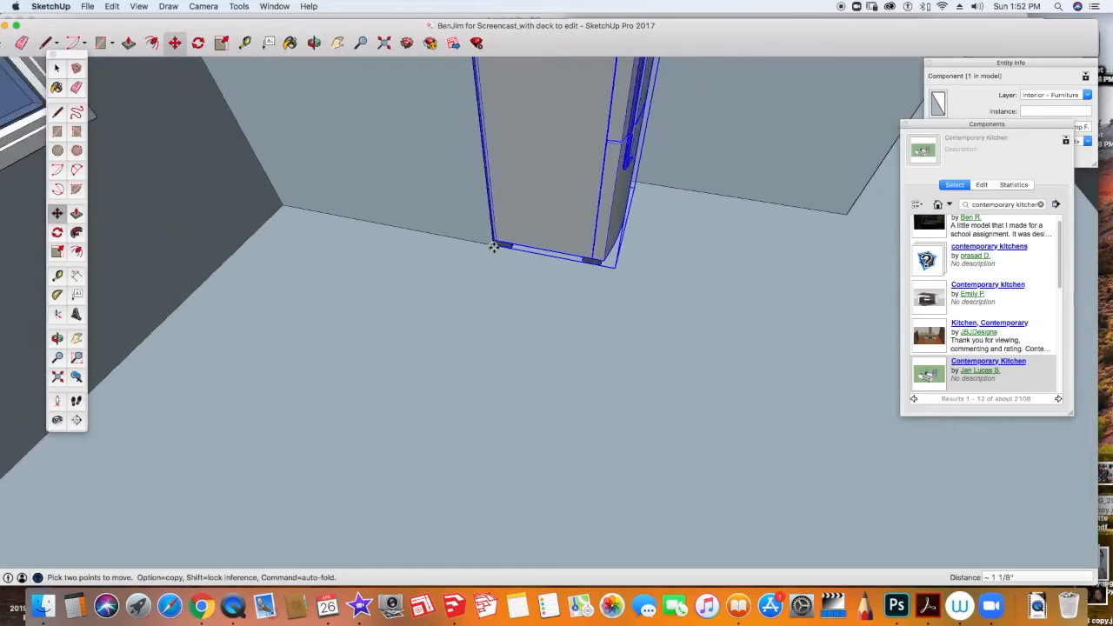
scroll(510, 244, down, 10)
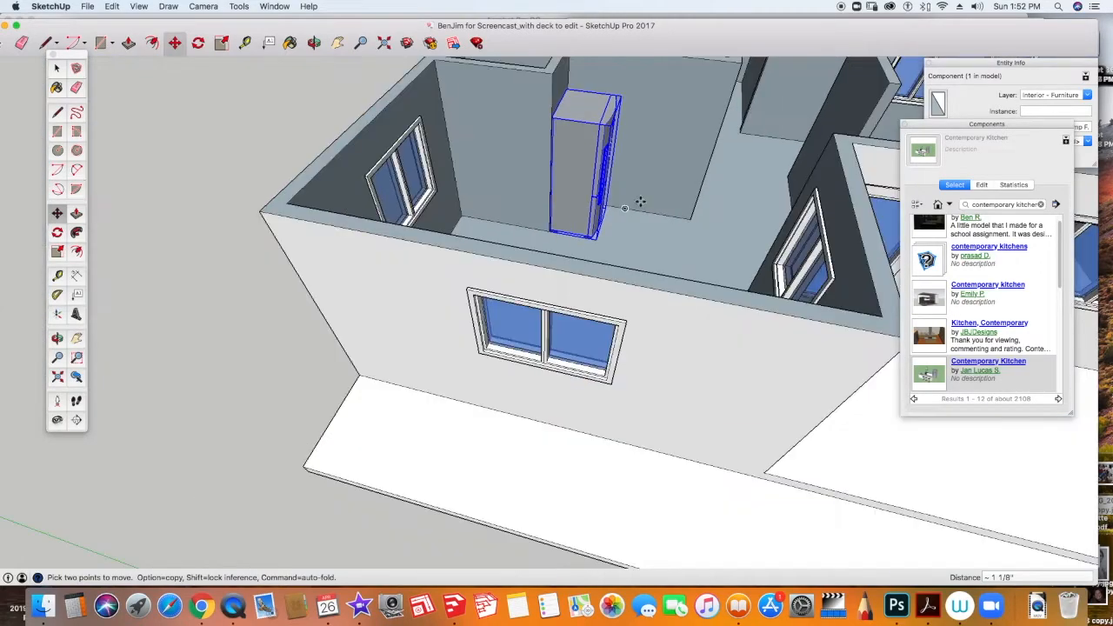
Move the refrigerator by its top rear corner up against the adjoining long wall.
middle_drag(645, 193, 517, 159)
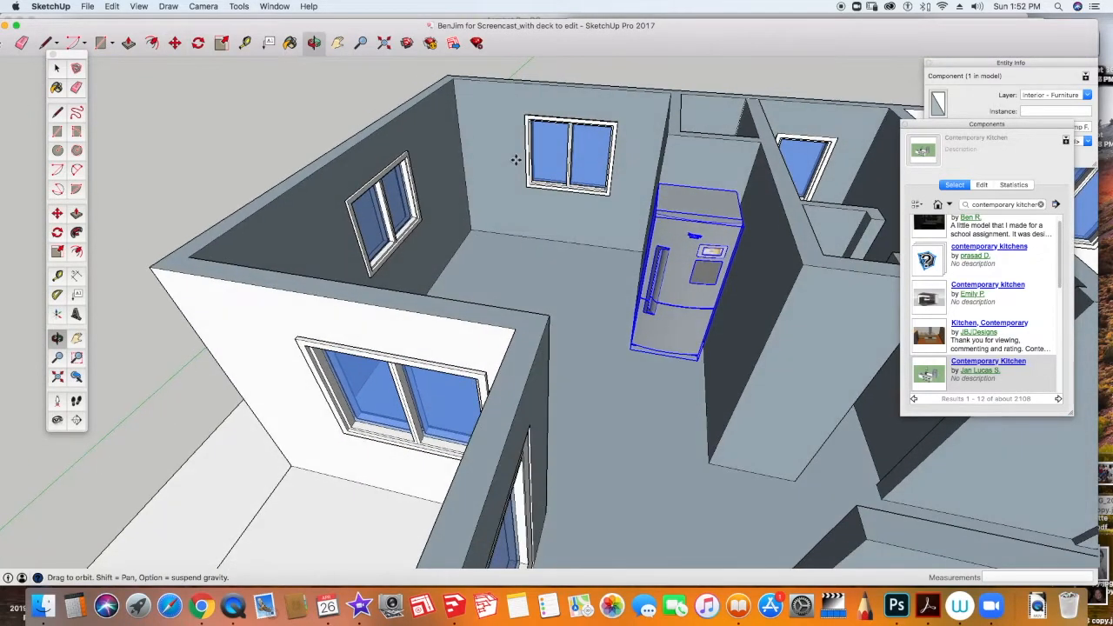
scroll(517, 159, up, 3)
scroll(785, 216, up, 3)
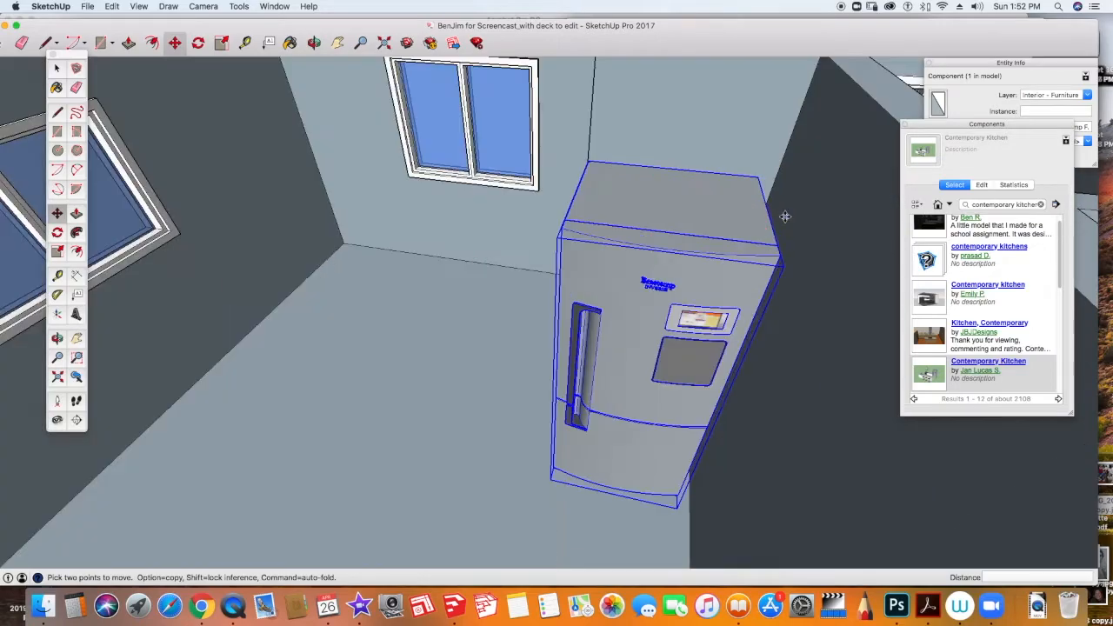
click(759, 176)
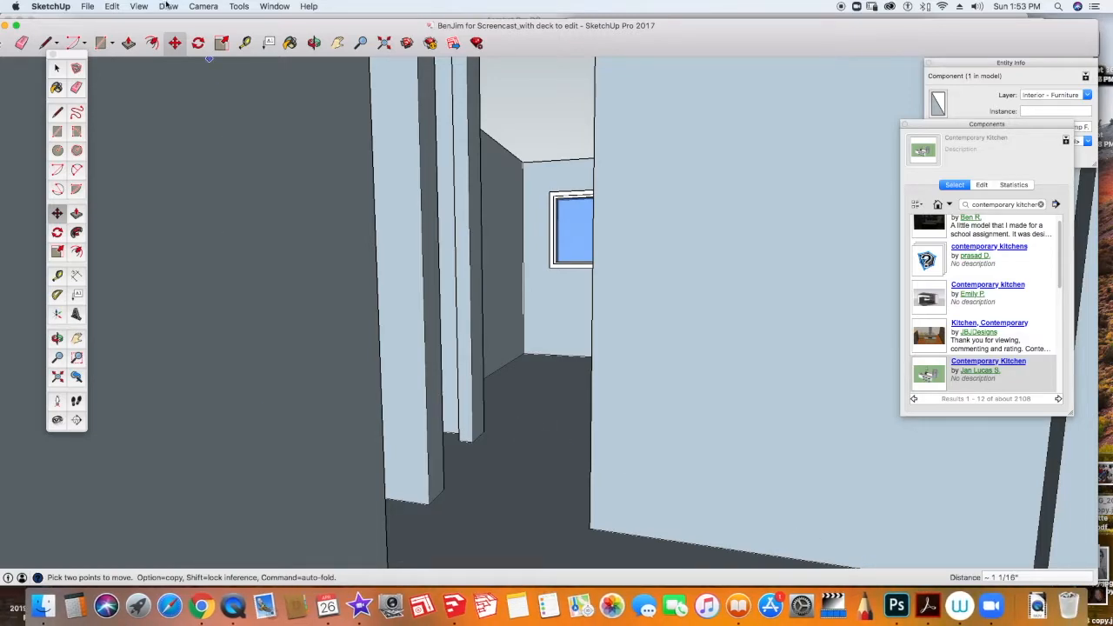
Activate the Field of View tool and examine the refrigerator's placement from inside the room and from above.
click(202, 7)
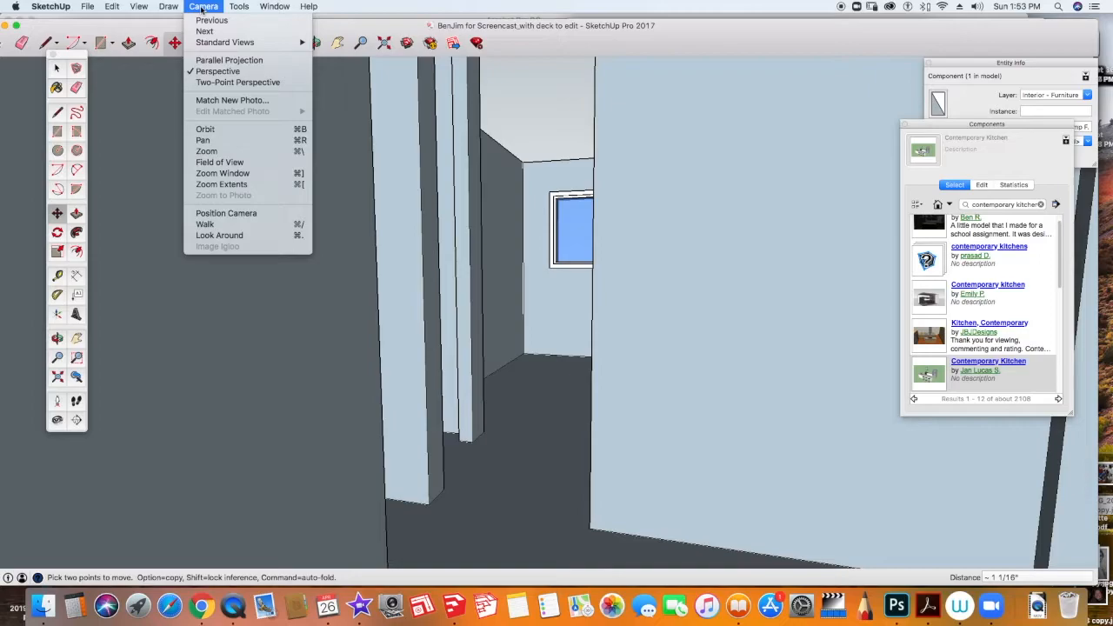
click(249, 163)
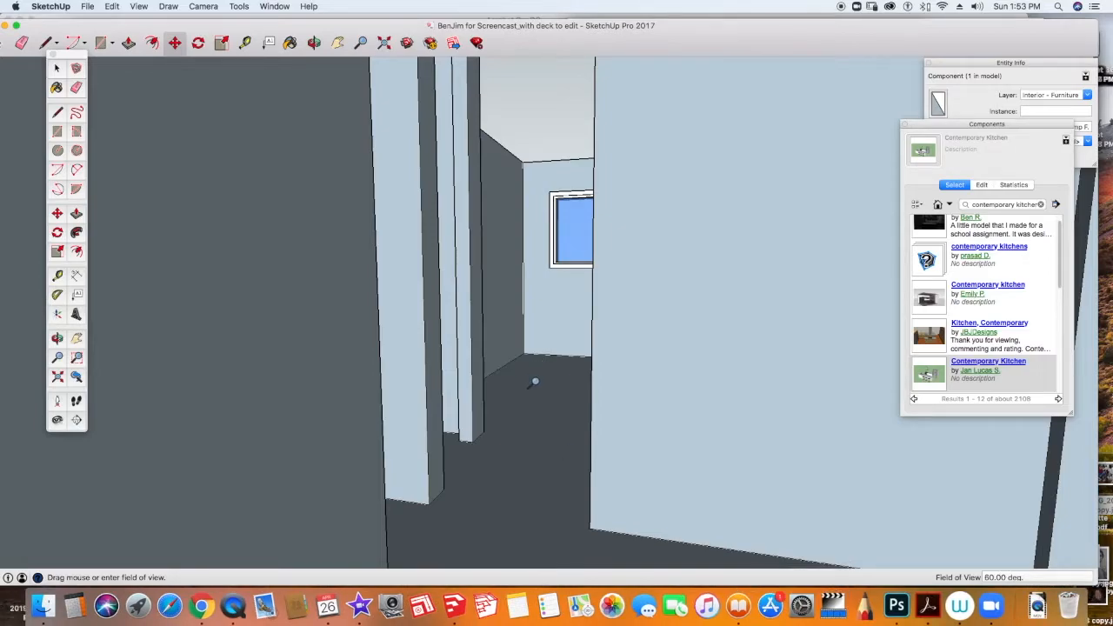
scroll(535, 380, up, 3)
key(o)
drag(509, 380, 728, 368)
scroll(559, 435, down, 3)
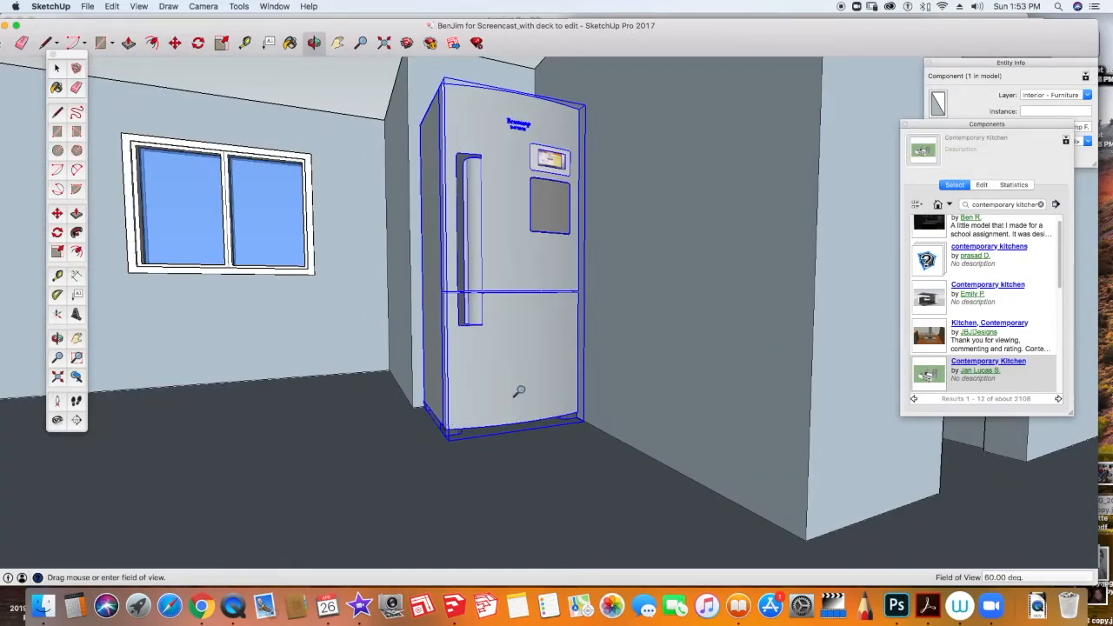
key(o)
drag(627, 456, 479, 514)
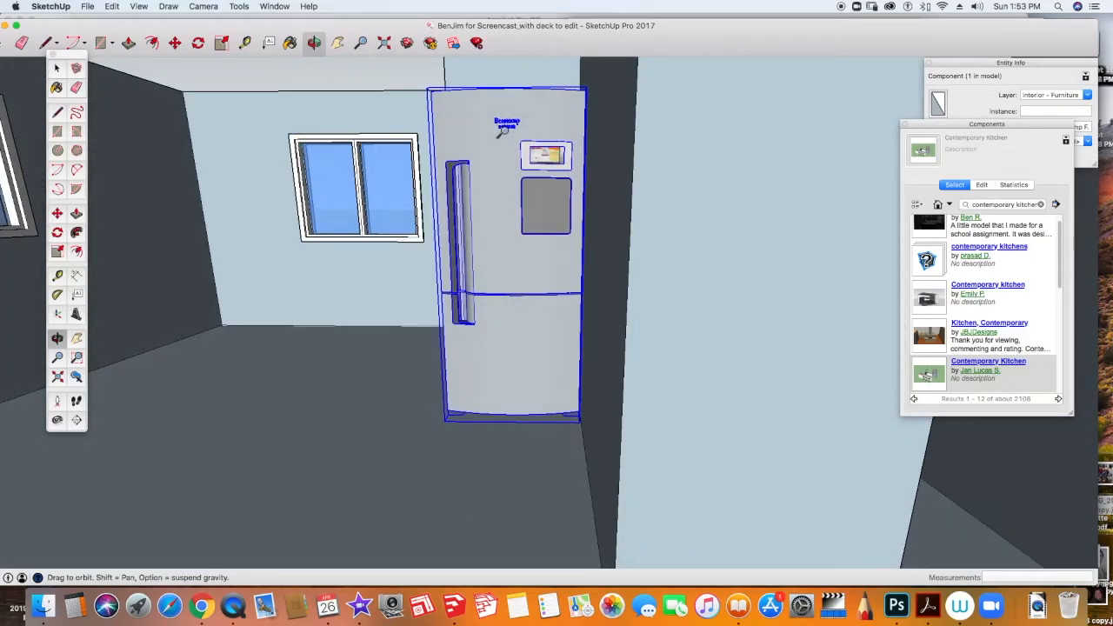
drag(519, 196, 548, 404)
key(z)
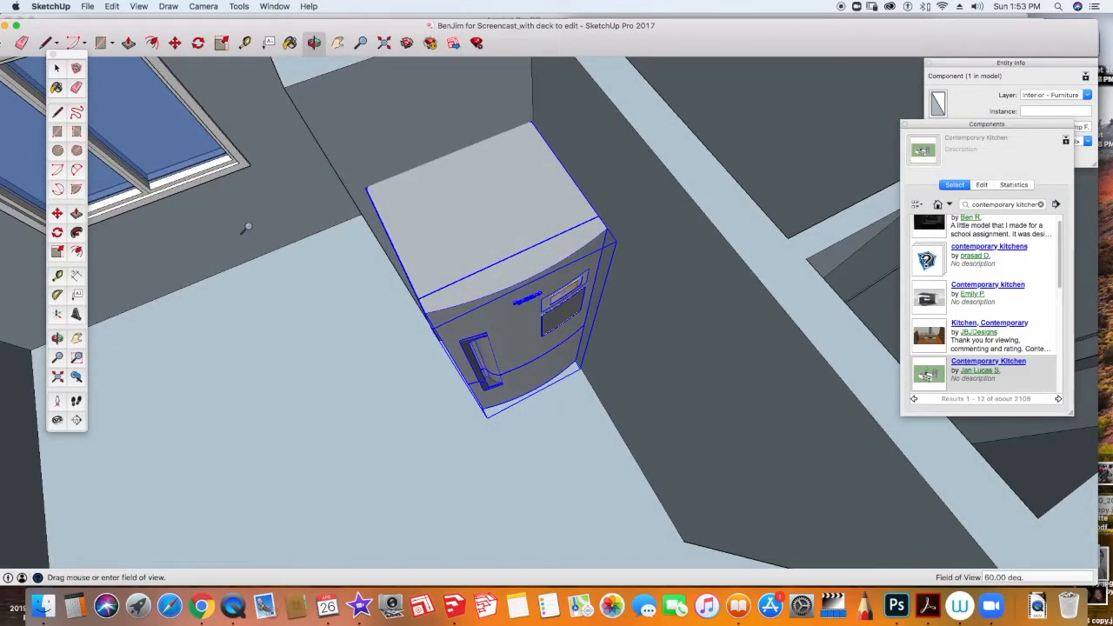
Rotate the refrigerator about a quarter turn around the centre of its top so its back faces the long wall.
click(57, 232)
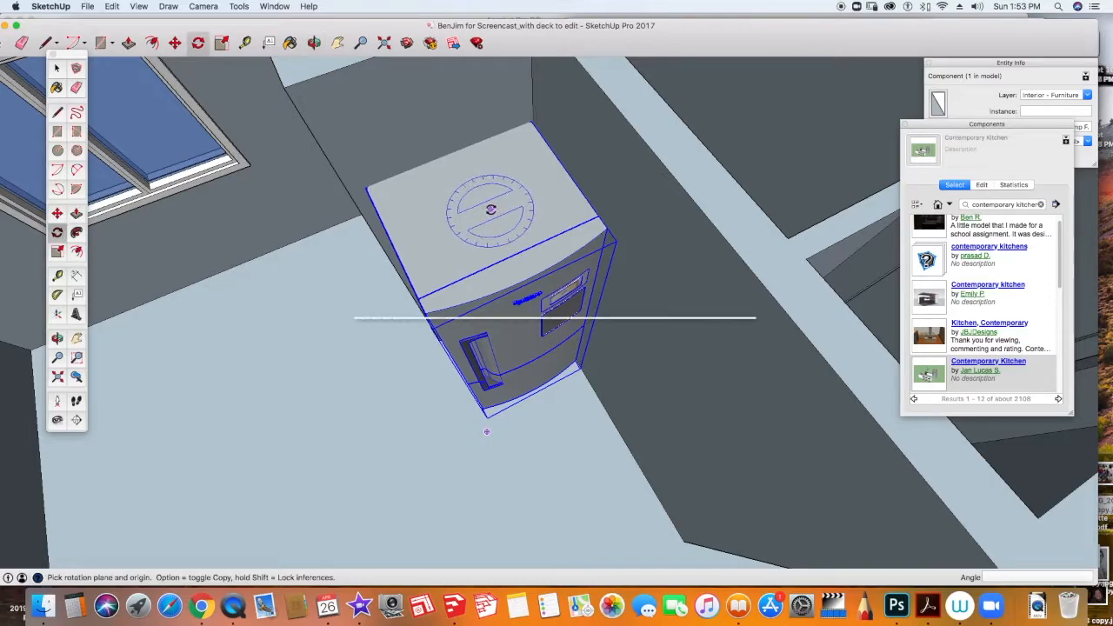
click(467, 425)
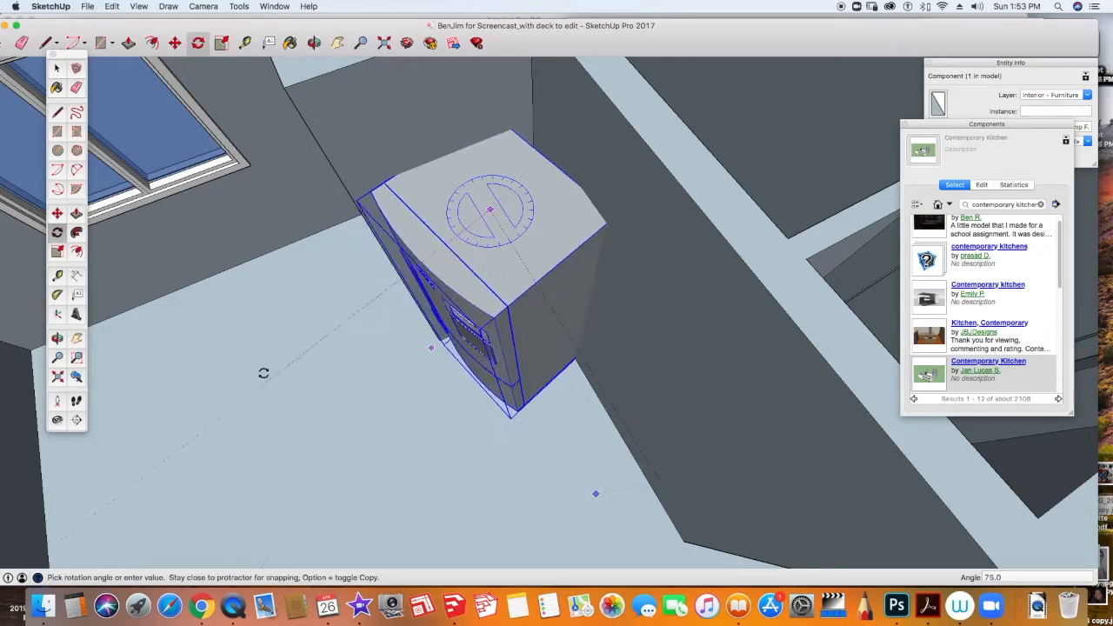
click(251, 315)
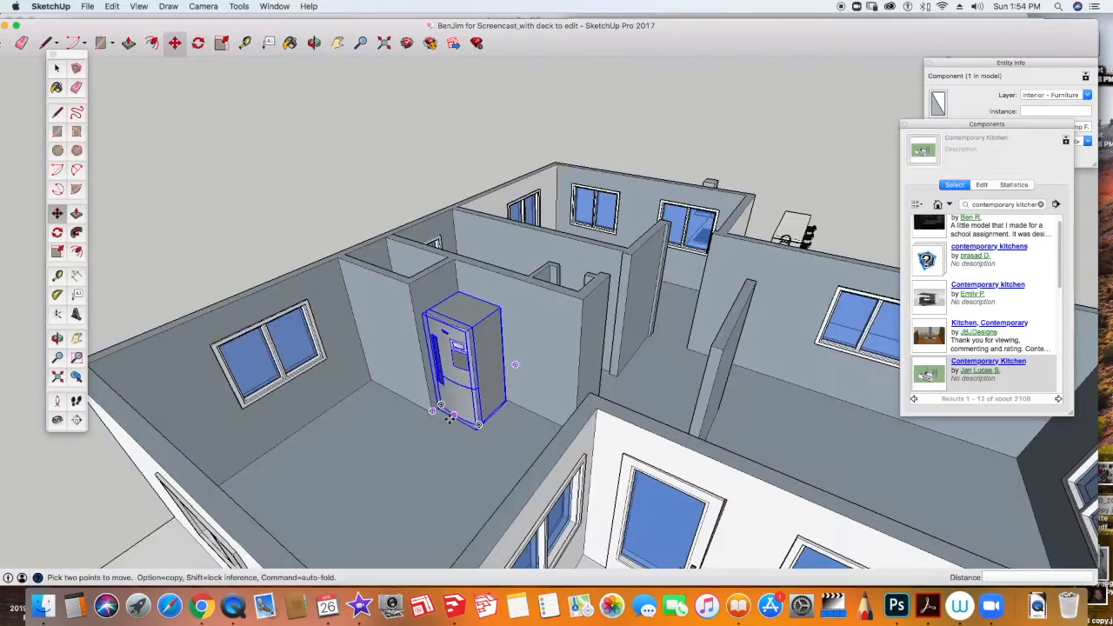
Select all connected faces and edges of the stove counter outside the house, leaving out the stove component.
middle_drag(502, 428, 317, 419)
middle_drag(604, 425, 746, 469)
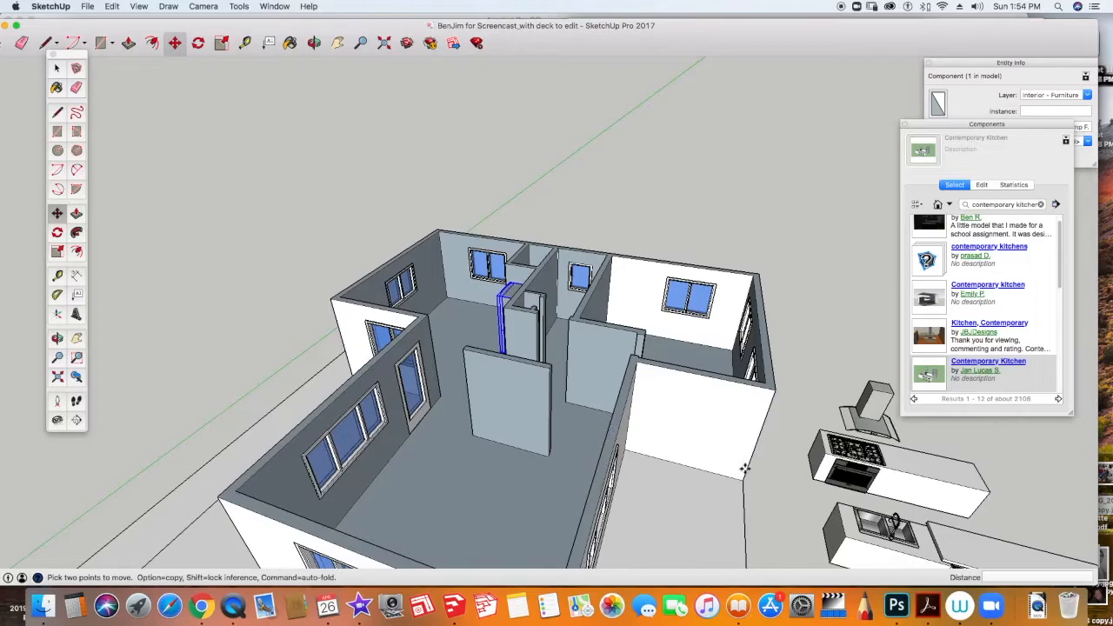
key(space)
click(918, 476)
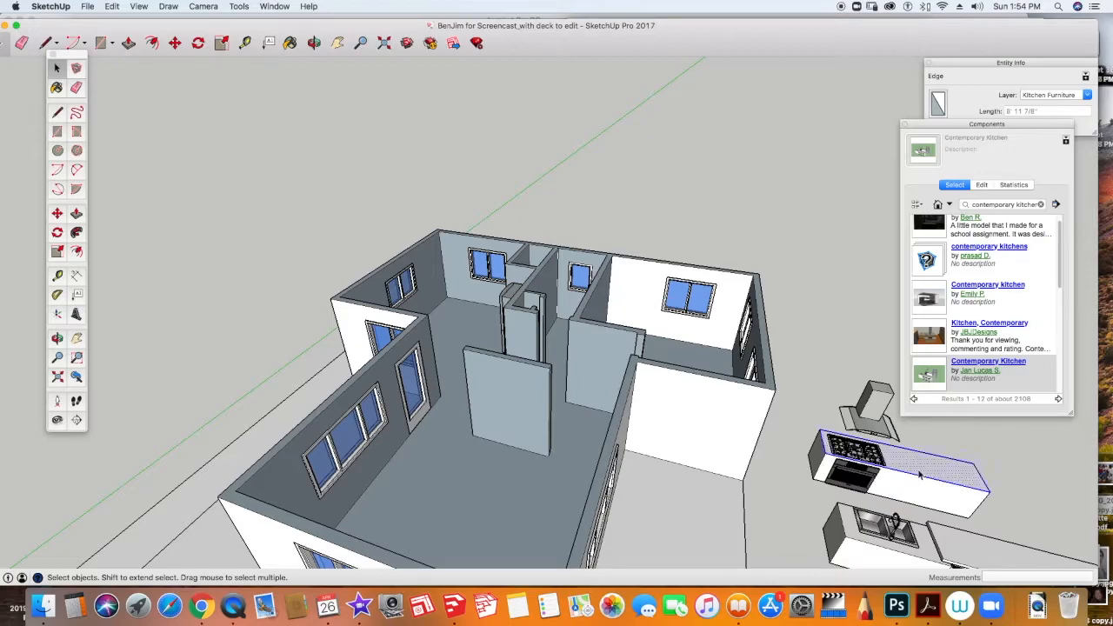
double_click(918, 474)
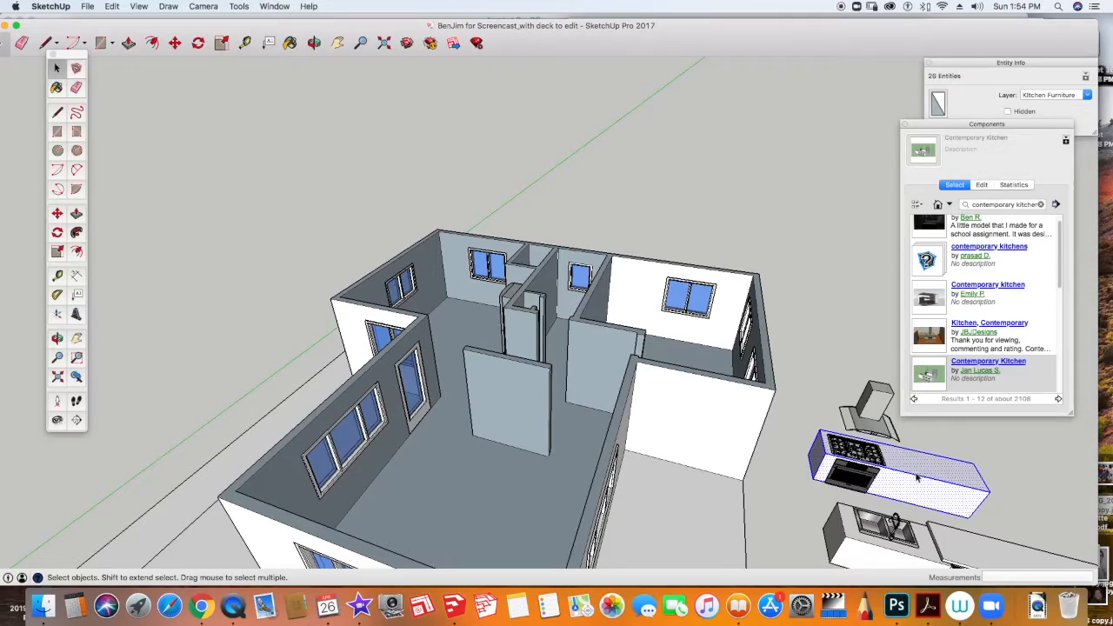
double_click(864, 478)
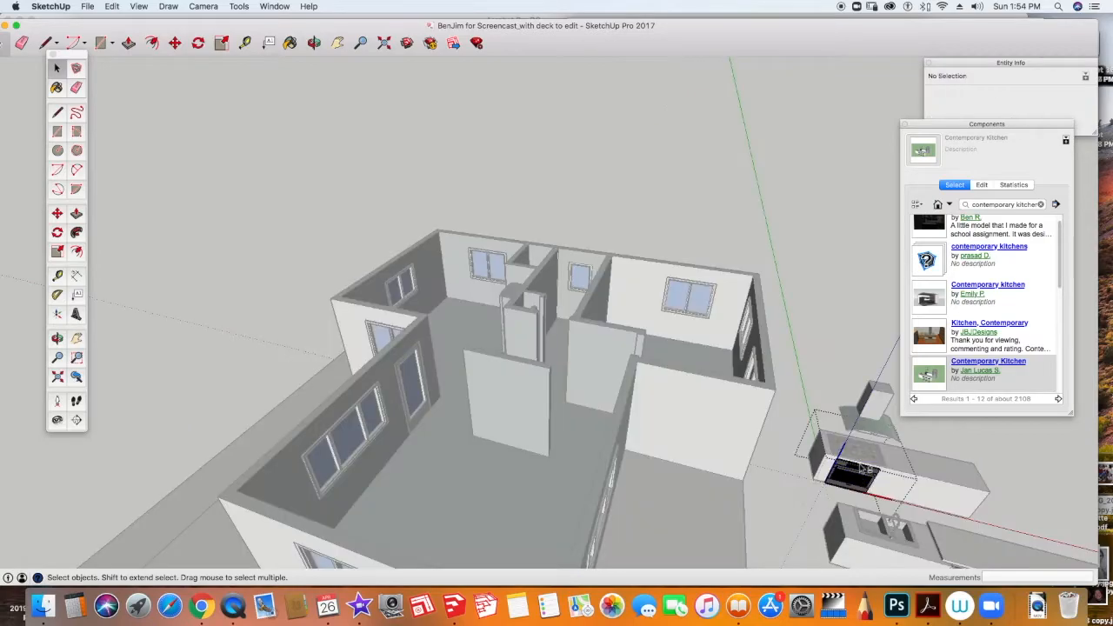
click(953, 474)
triple_click(958, 476)
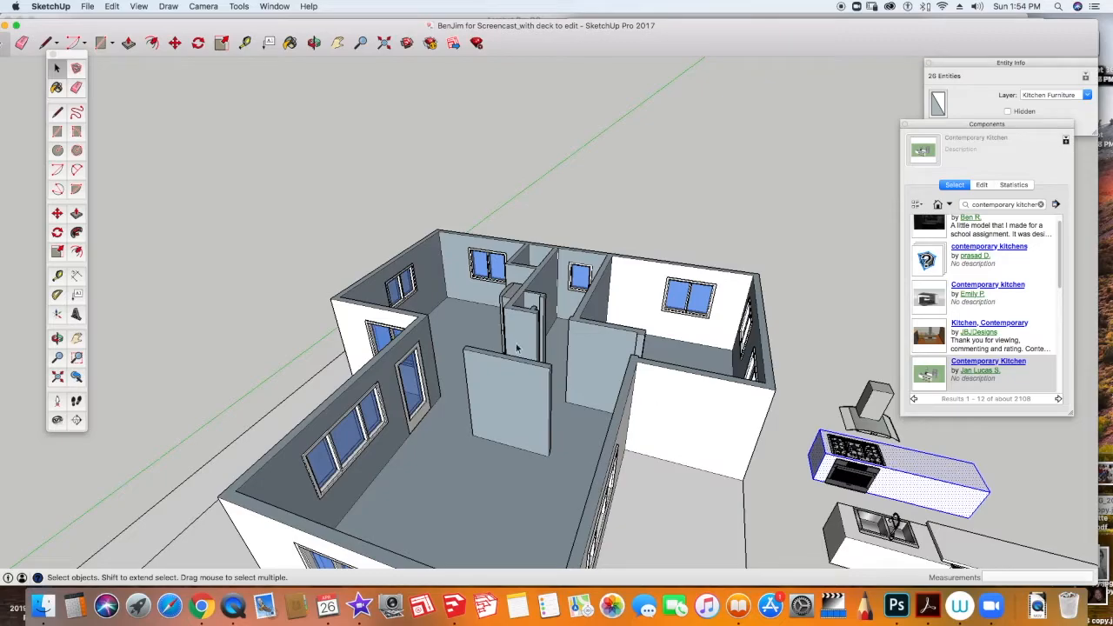
Try moving the stove counter's cabinet without its stove, then undo the move and clear the selection.
click(57, 213)
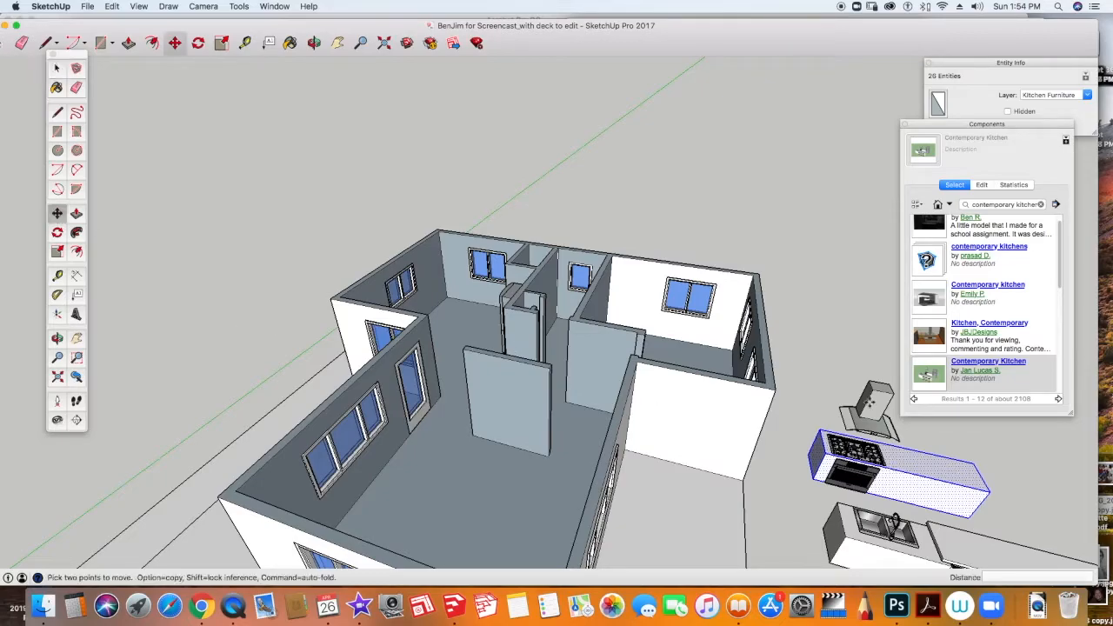
click(905, 476)
click(733, 422)
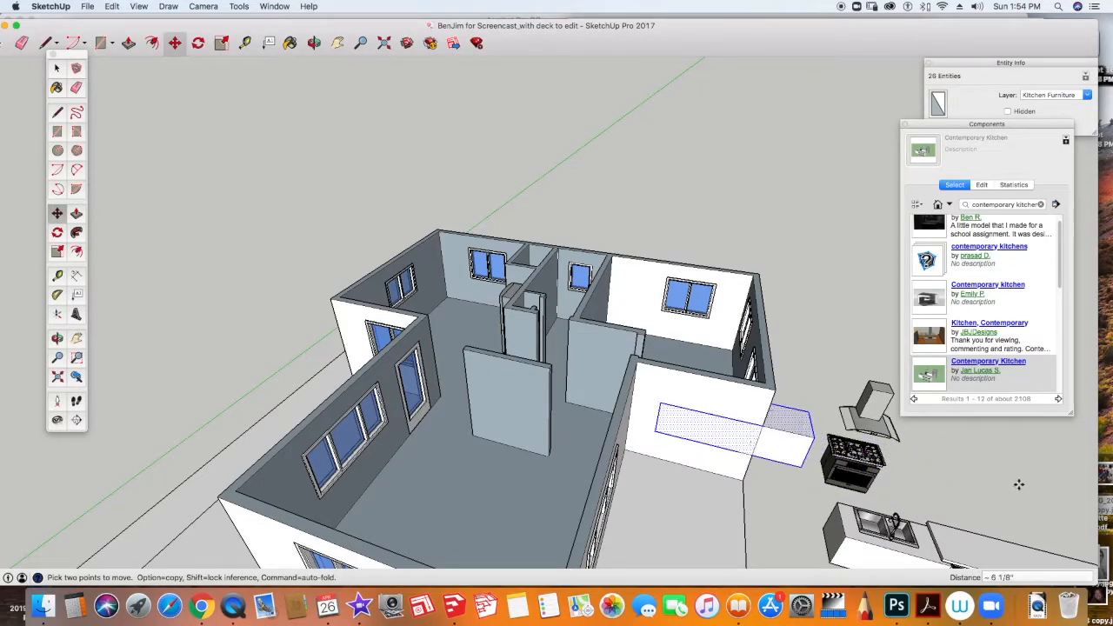
key(Escape)
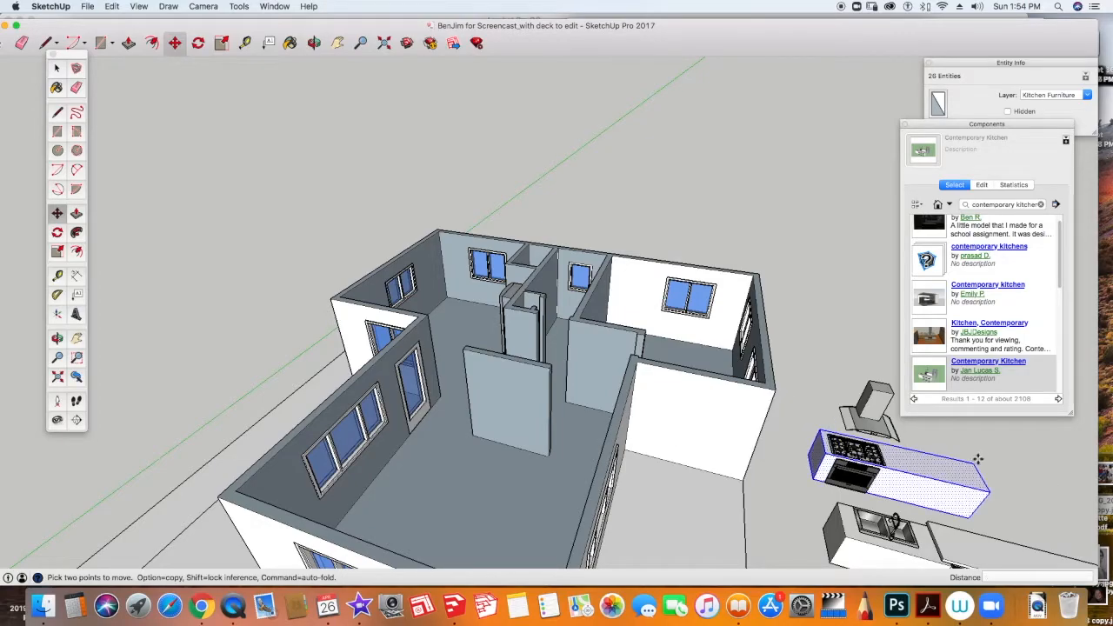
click(915, 481)
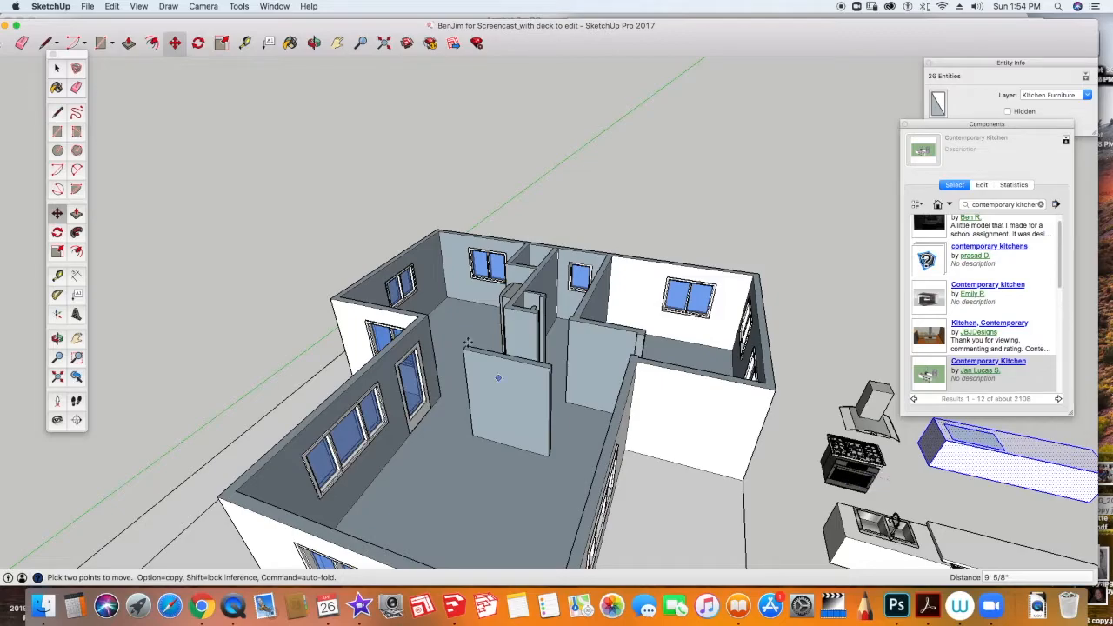
scroll(870, 453, up, 2)
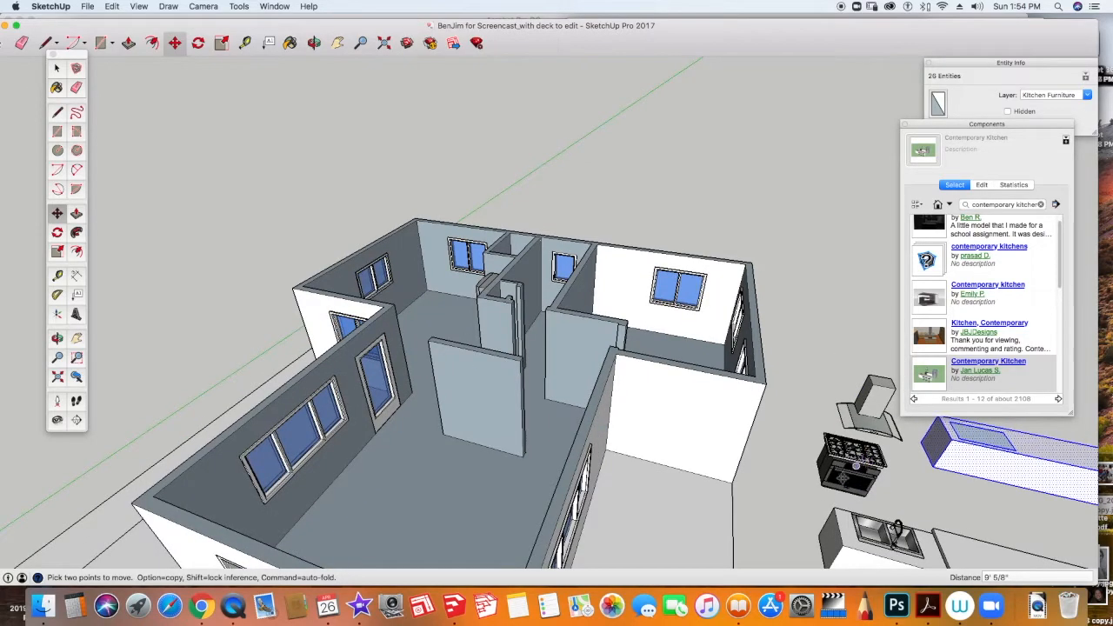
key(super+z)
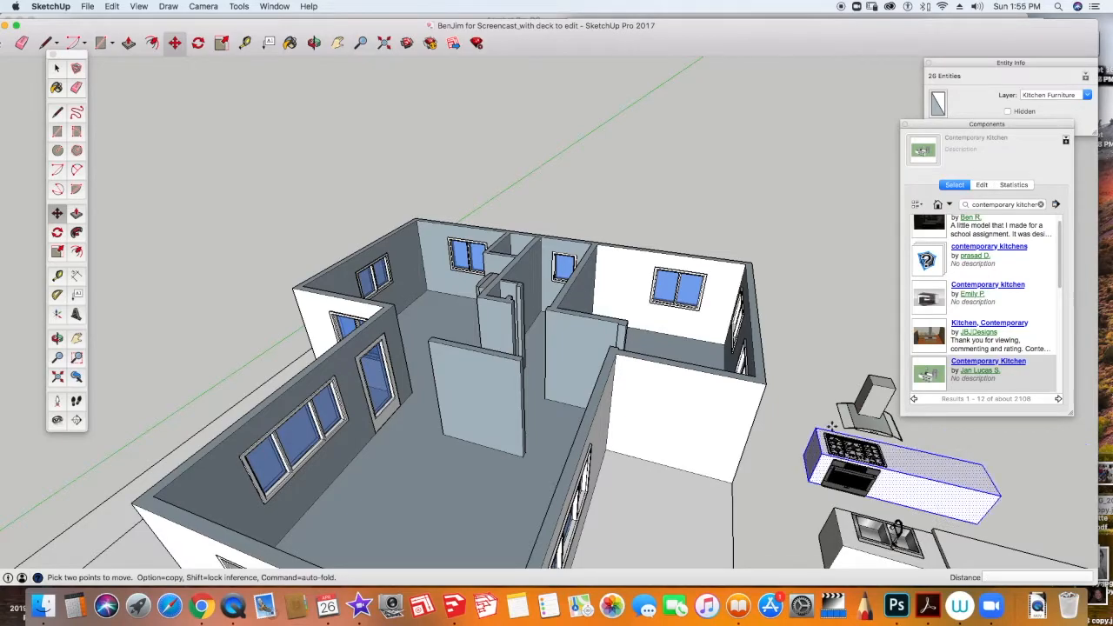
key(space)
scroll(587, 340, up, 2)
click(832, 410)
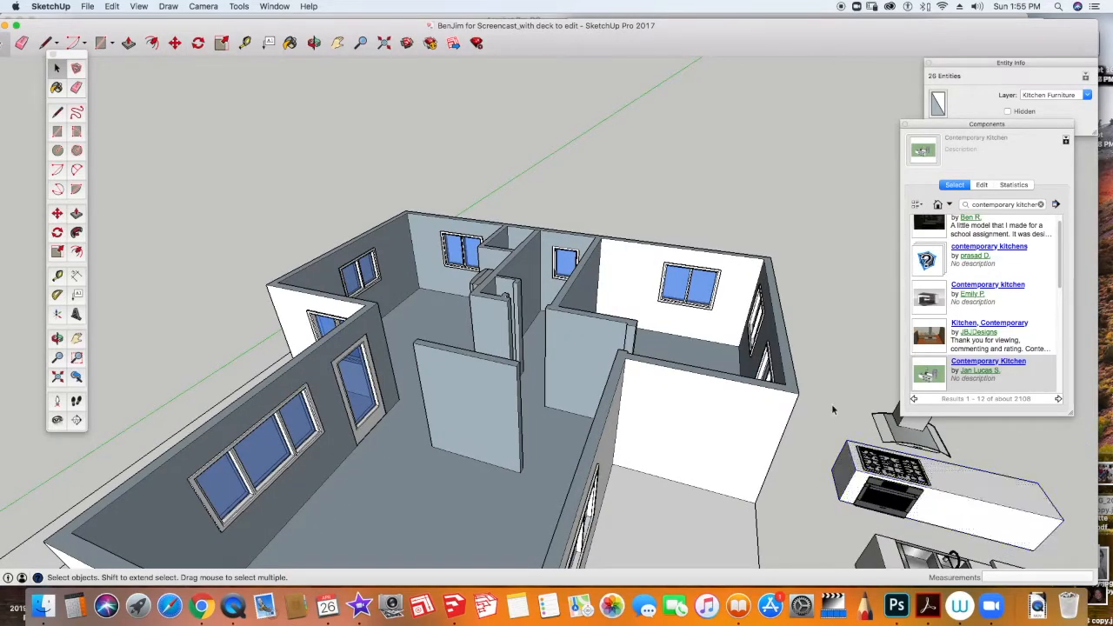
Examine the furnished kitchen from above and inside: bar counter with three stools, sink counter, stove and refrigerator.
scroll(791, 443, down, 3)
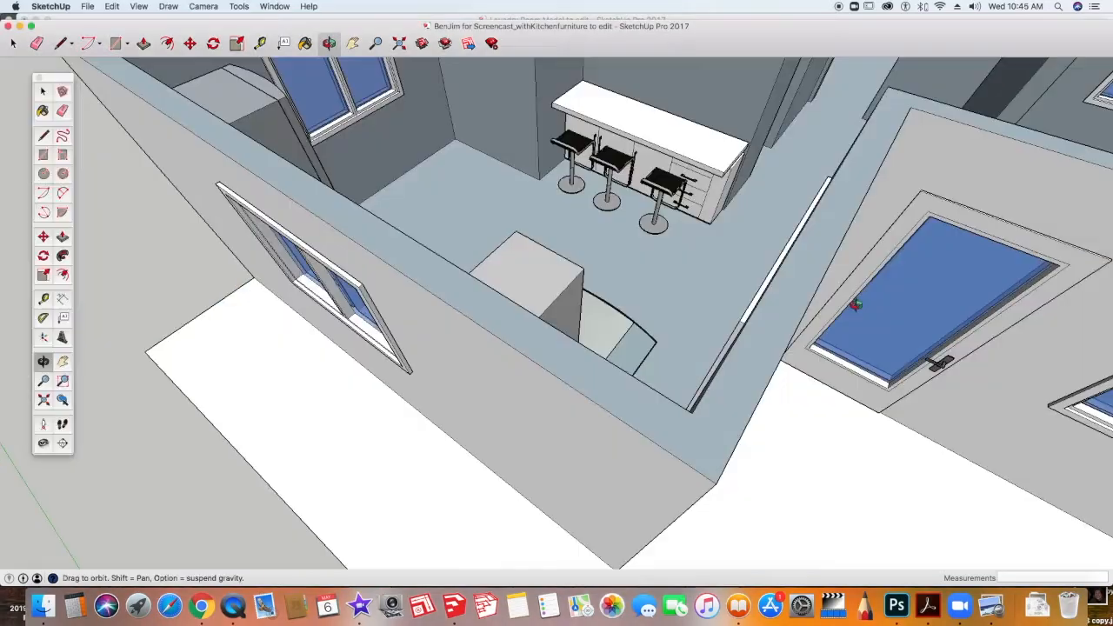
scroll(725, 304, up, 2)
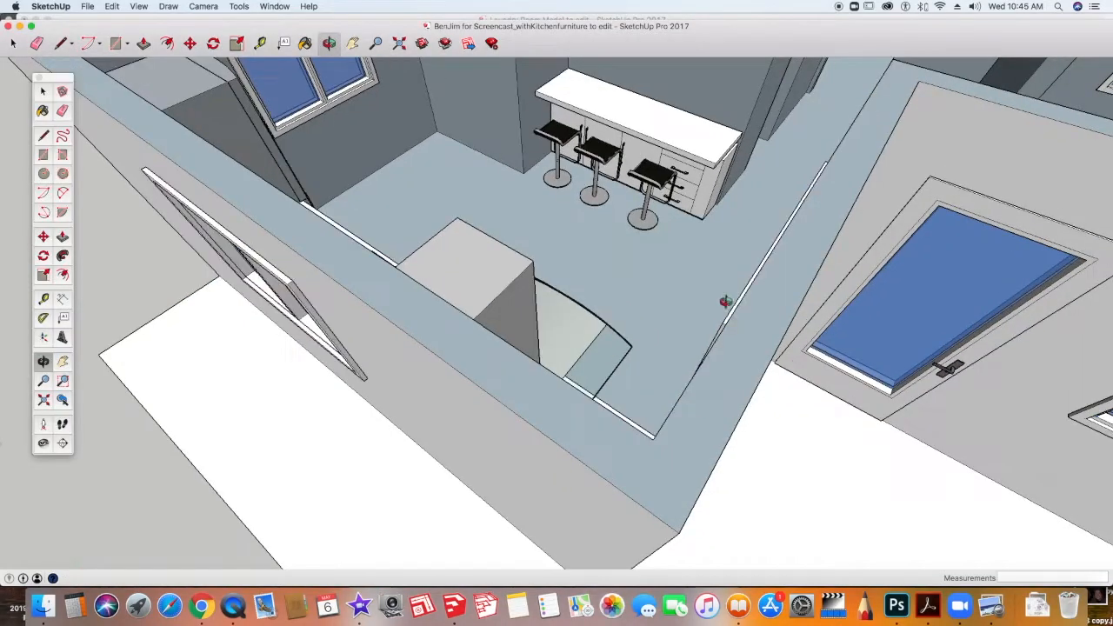
scroll(677, 264, up, 5)
drag(670, 261, 623, 304)
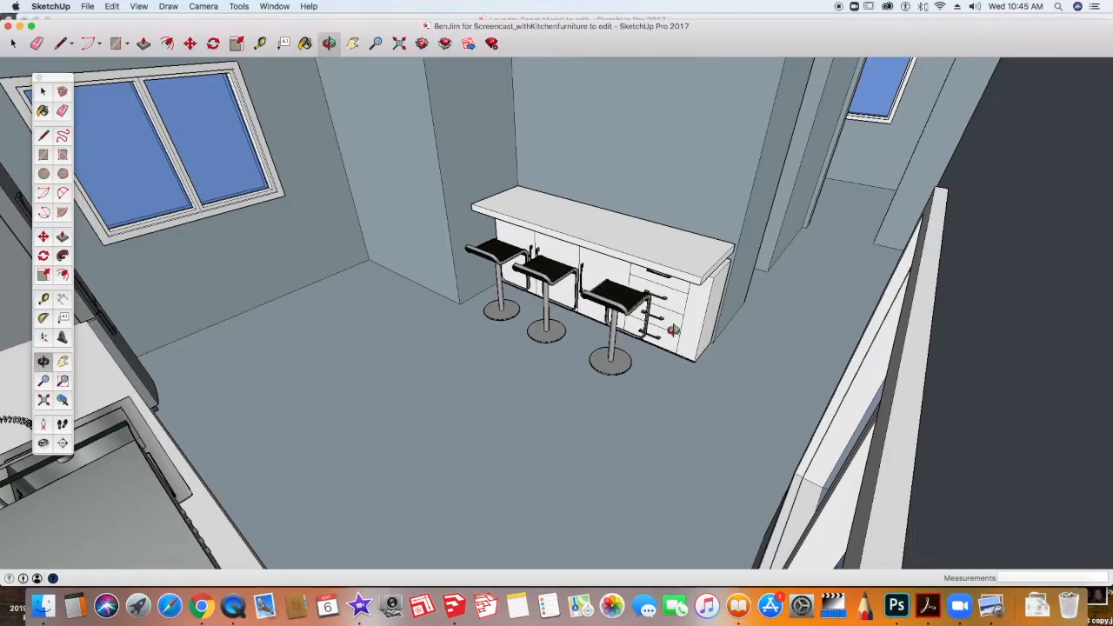
drag(659, 368, 370, 460)
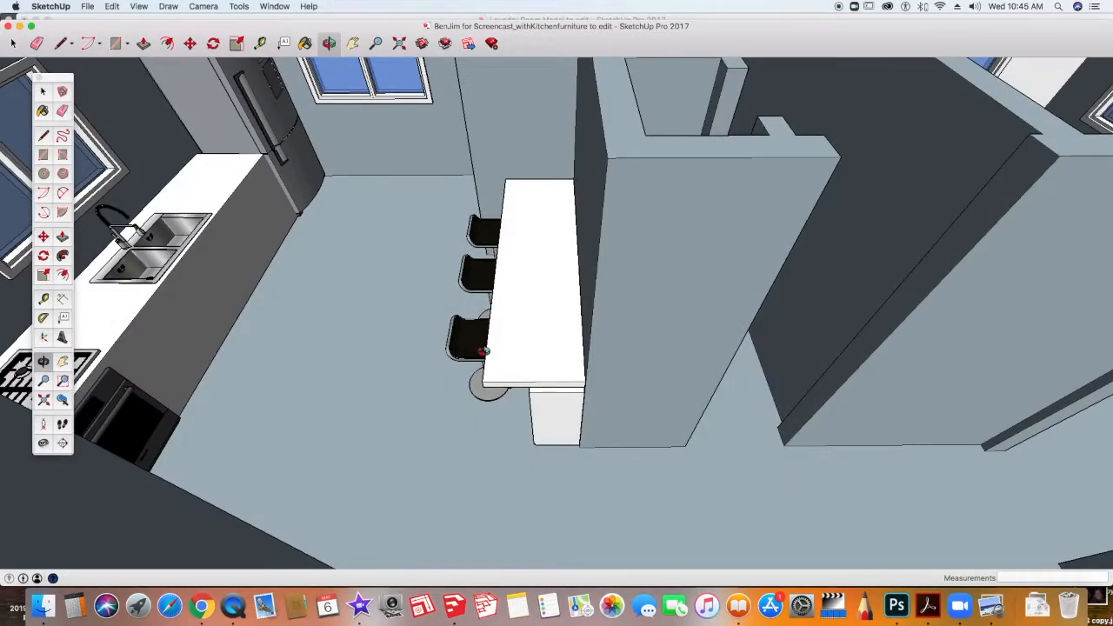